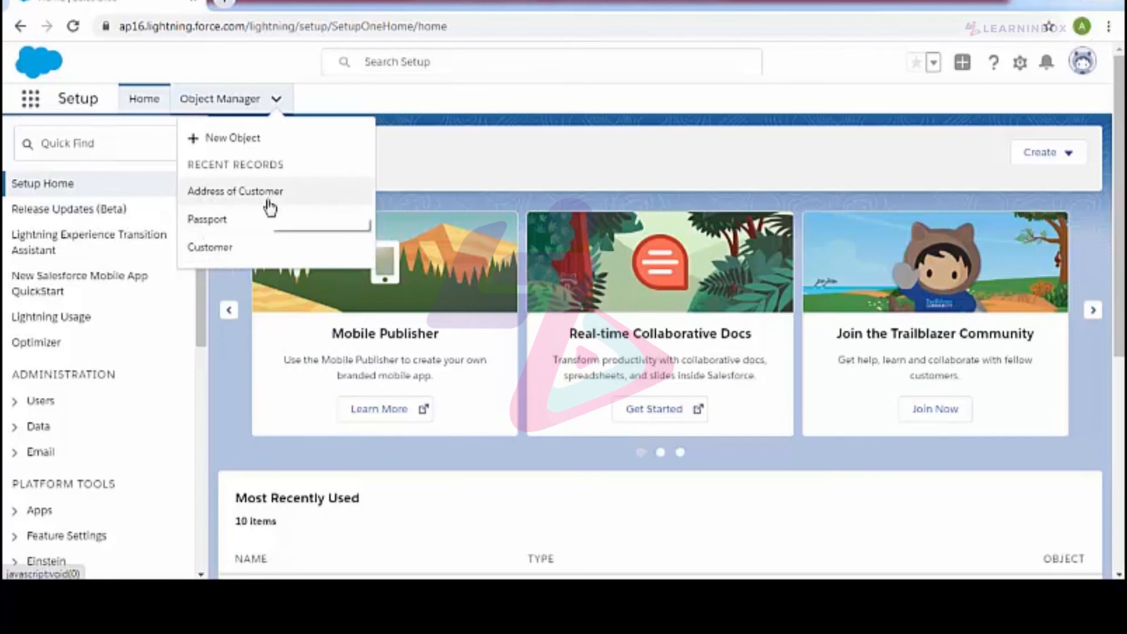
# Step: Open the Customer object's fields and relationships and review its custom Name and Age fields
pyautogui.click(296, 241)
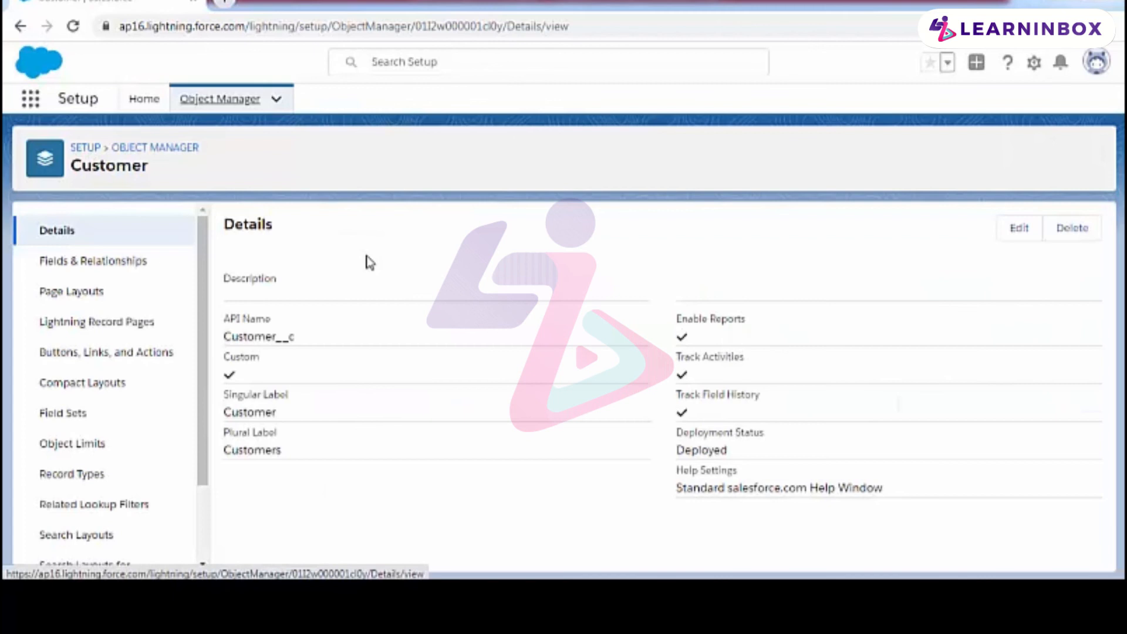
pyautogui.click(132, 267)
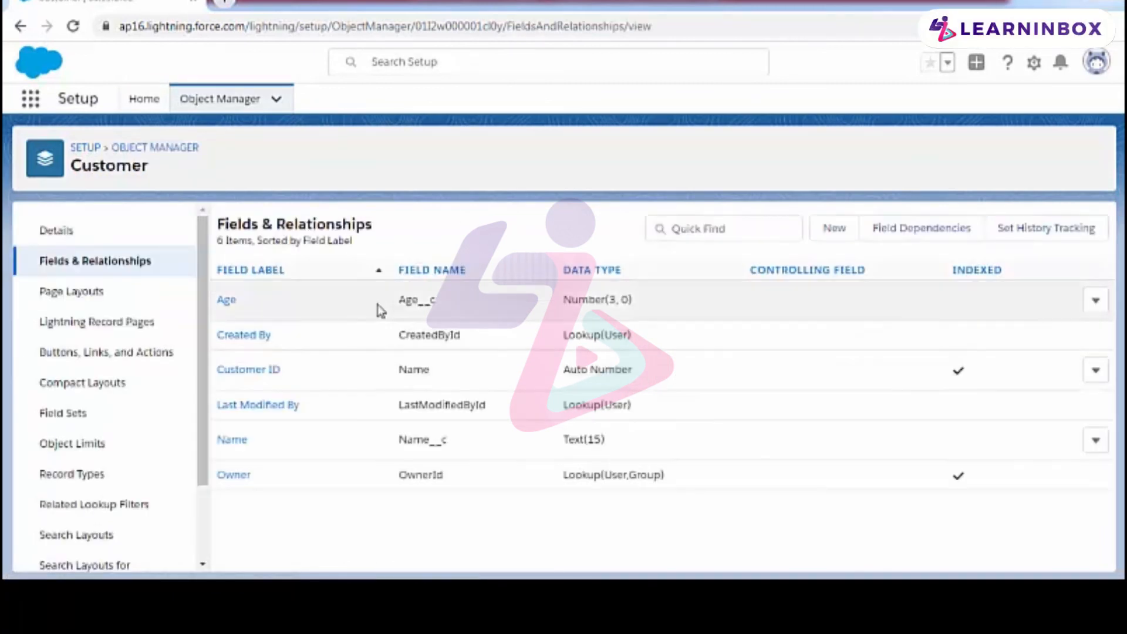
pyautogui.doubleClick(419, 439)
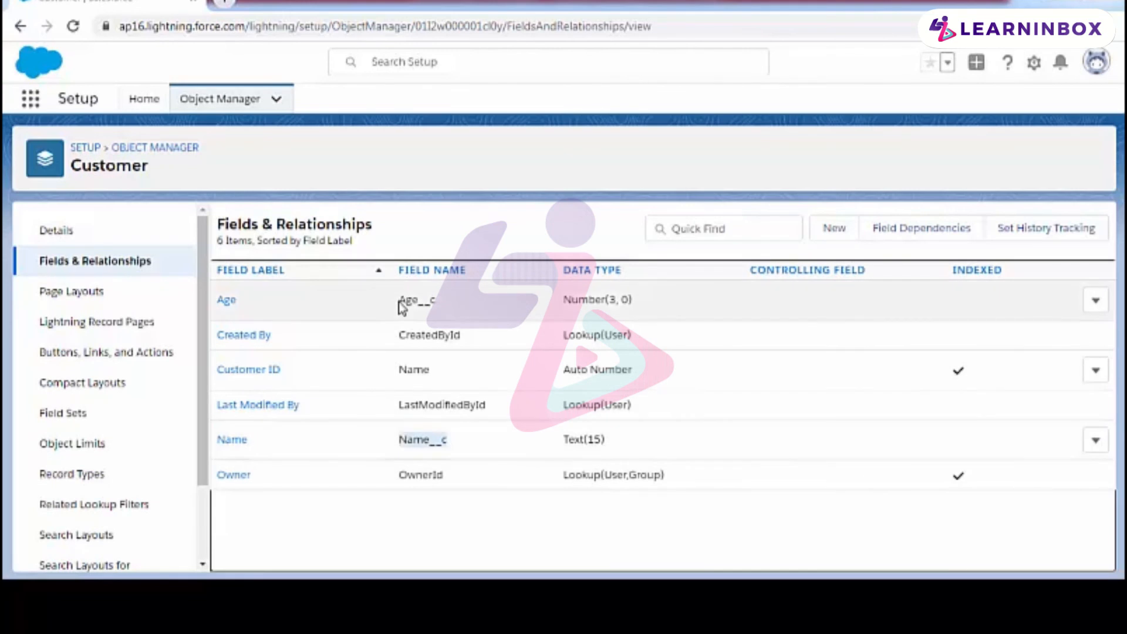
pyautogui.moveTo(401, 305); pyautogui.dragTo(440, 308)
# Step: Open the Passport object's fields and relationships and review its custom Status field
pyautogui.click(276, 100)
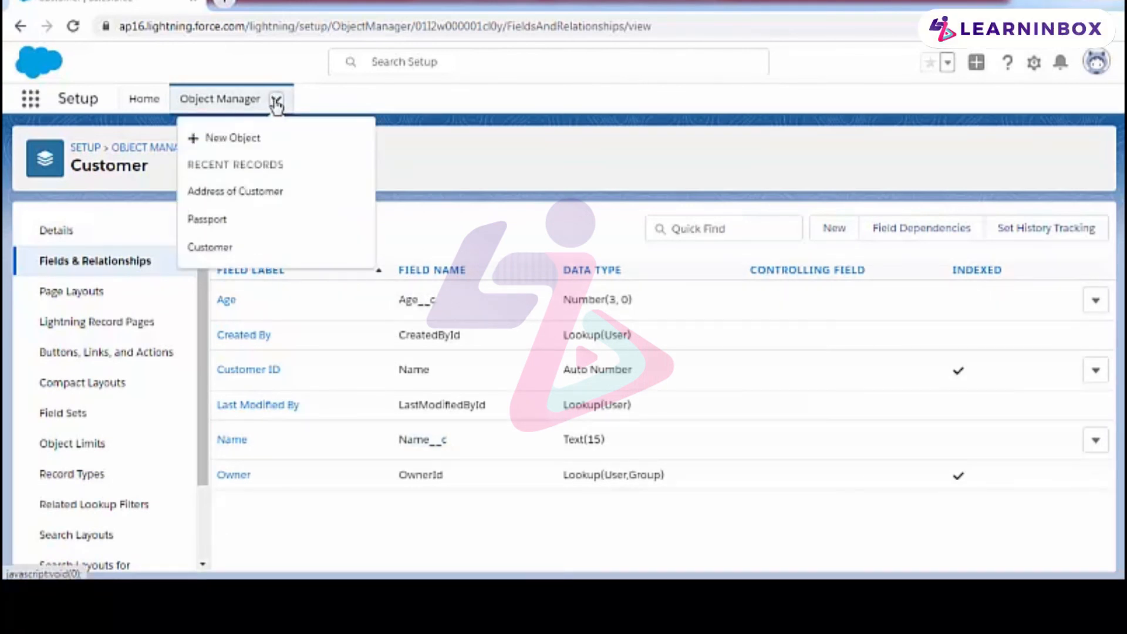
pyautogui.click(232, 219)
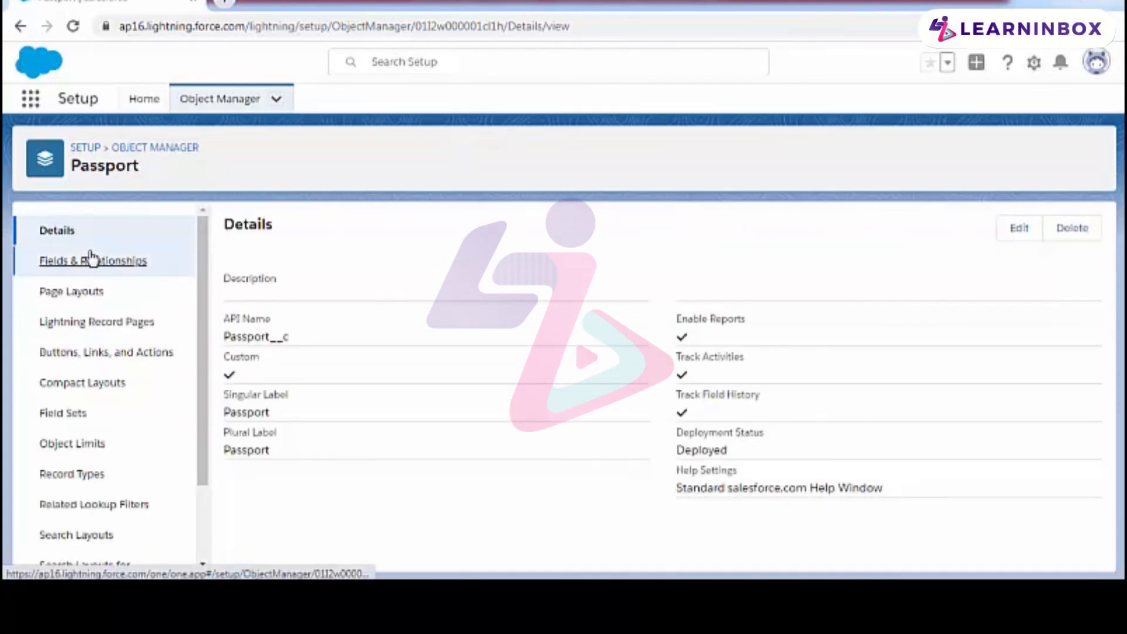
pyautogui.click(88, 260)
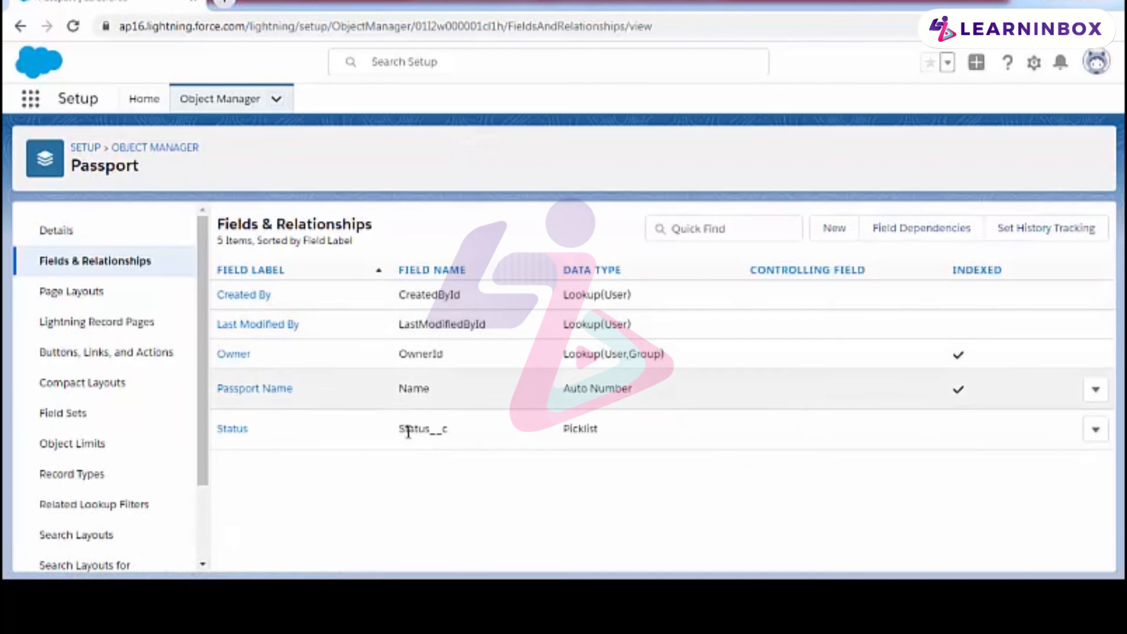
pyautogui.moveTo(402, 433); pyautogui.dragTo(446, 434)
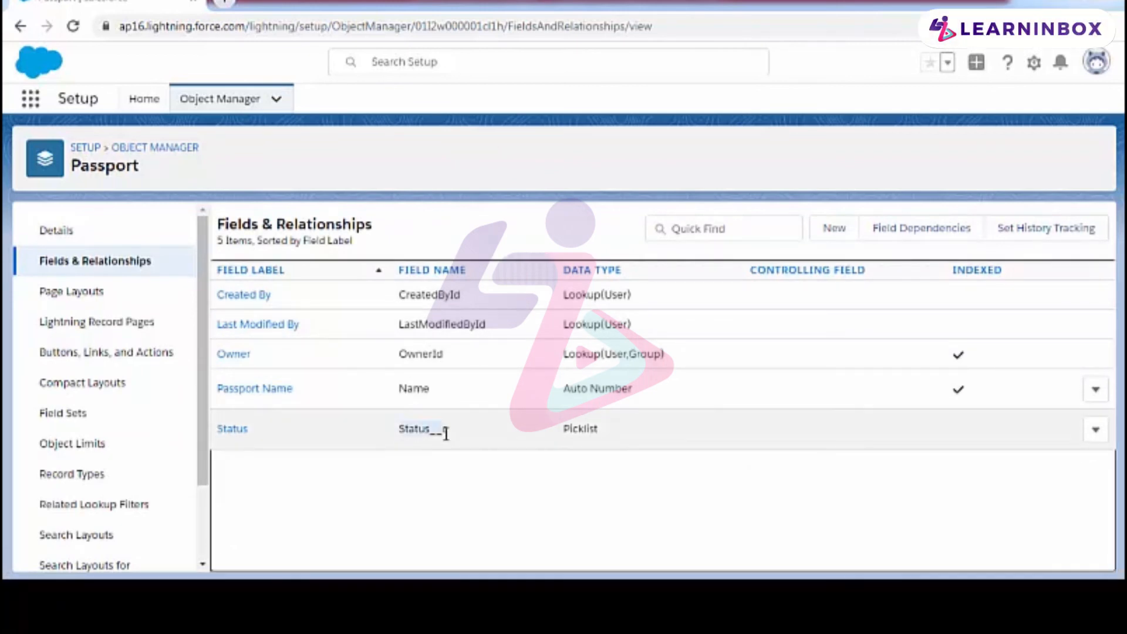
pyautogui.click(556, 438)
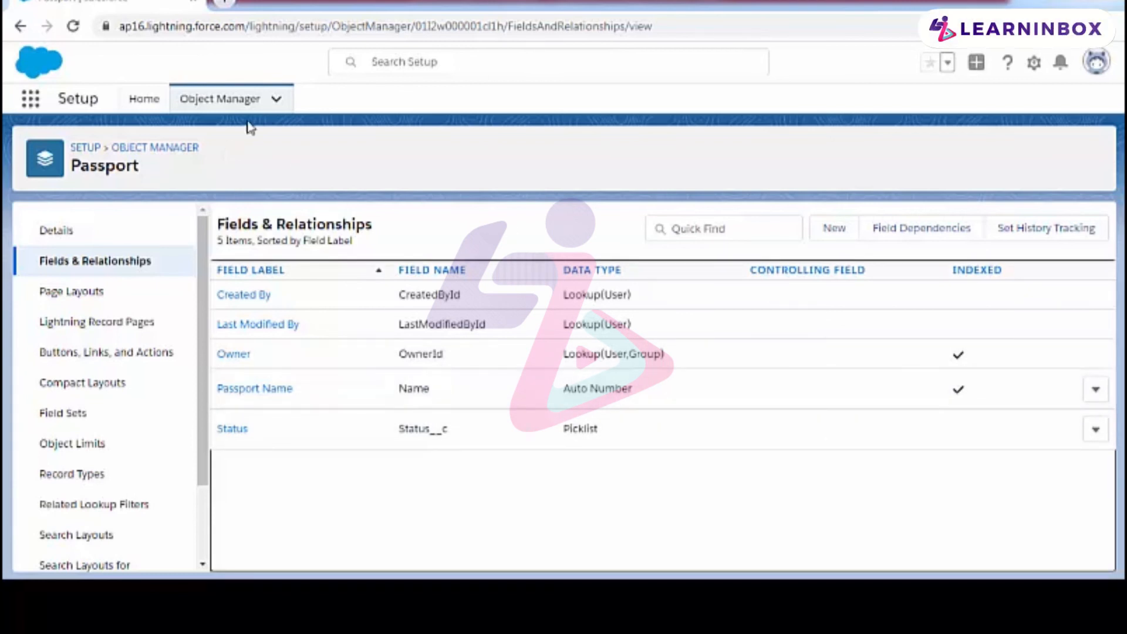
# Step: Open the Address of Customer object's fields and relationships and review its Address and City fields
pyautogui.click(276, 99)
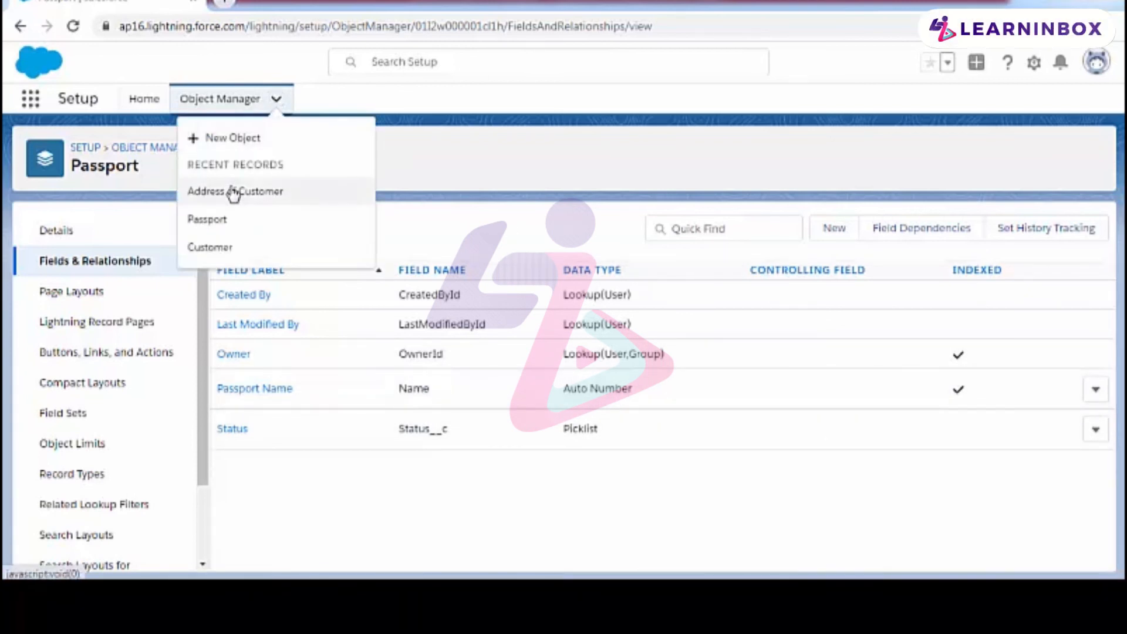
pyautogui.click(233, 193)
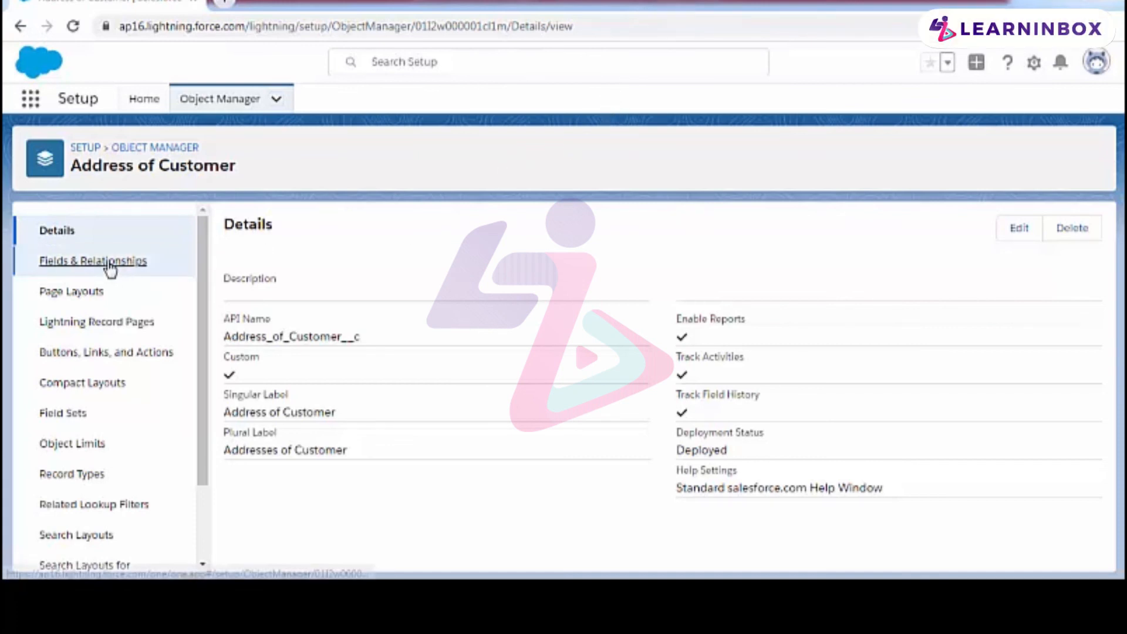
pyautogui.click(77, 262)
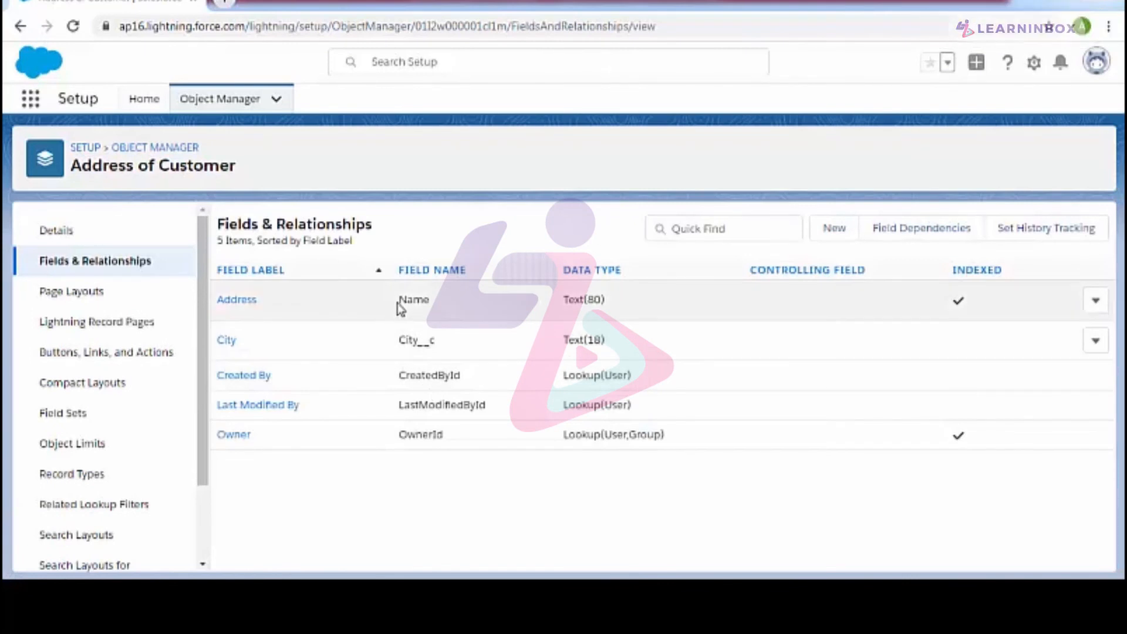
pyautogui.moveTo(400, 306); pyautogui.dragTo(427, 302)
pyautogui.click(395, 356)
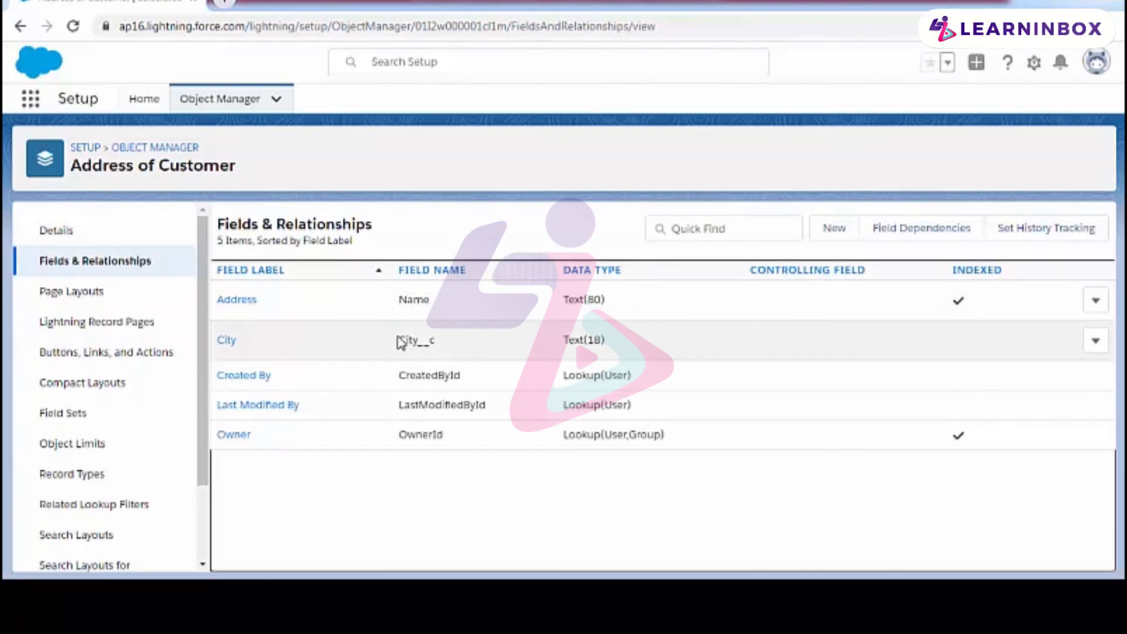
pyautogui.moveTo(396, 338); pyautogui.dragTo(437, 342)
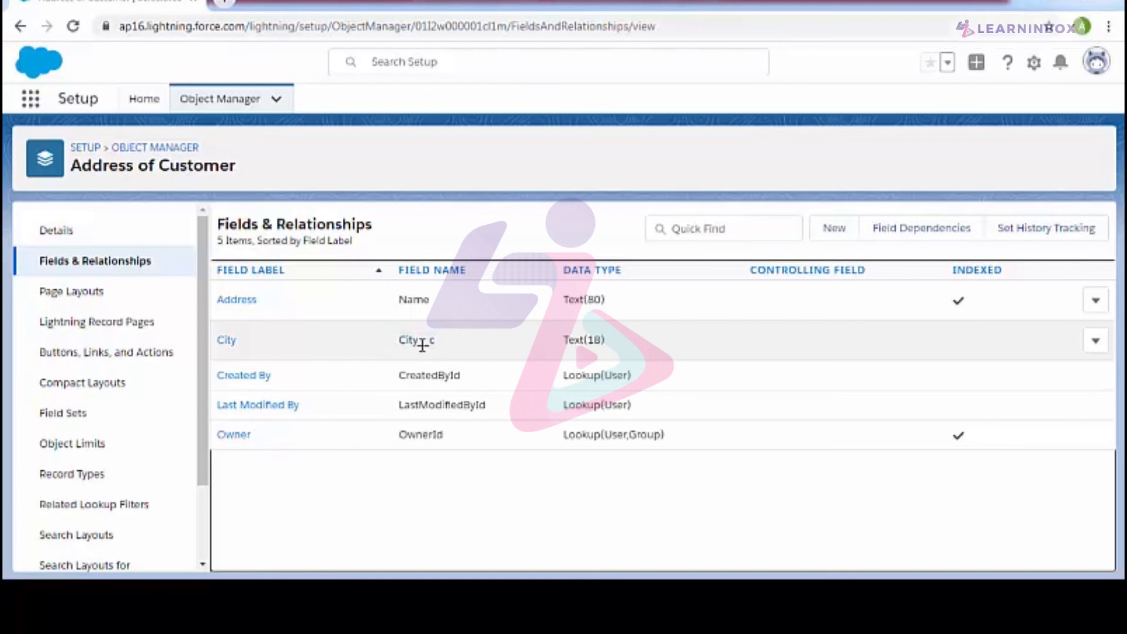
# Step: Start a new custom field on the Passport object with the Lookup Relationship data type
pyautogui.click(277, 101)
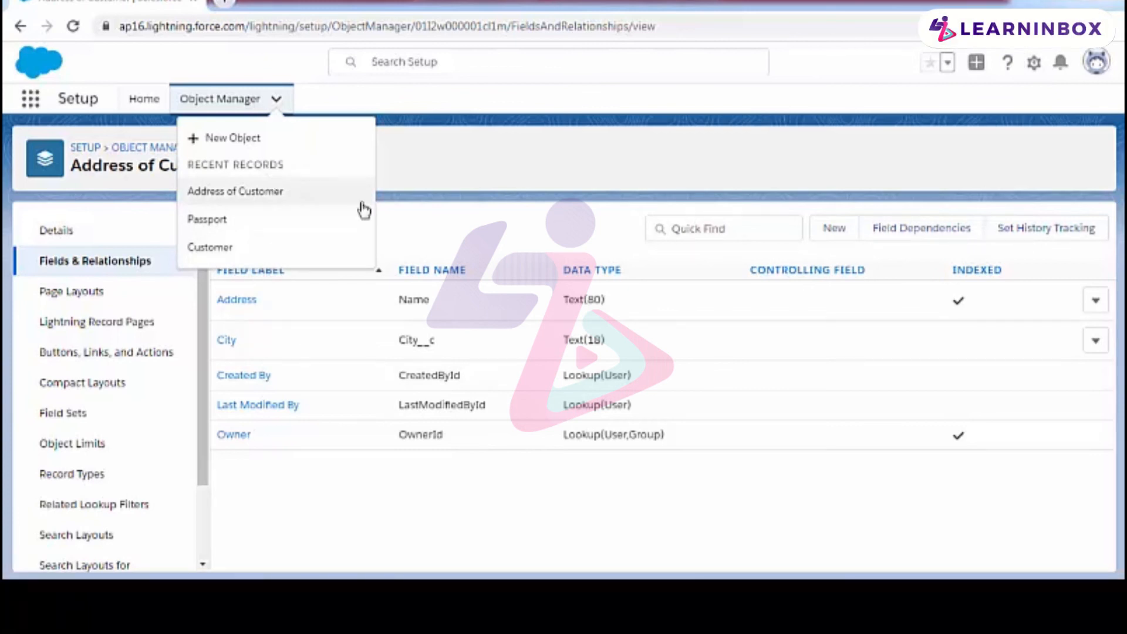
pyautogui.click(246, 229)
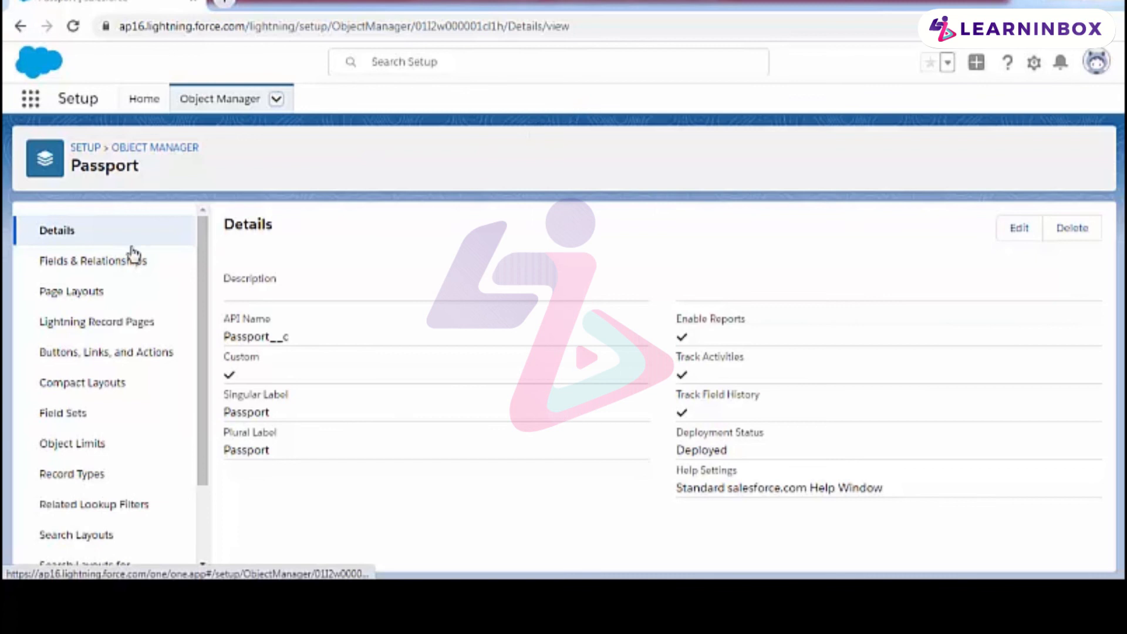
pyautogui.click(143, 268)
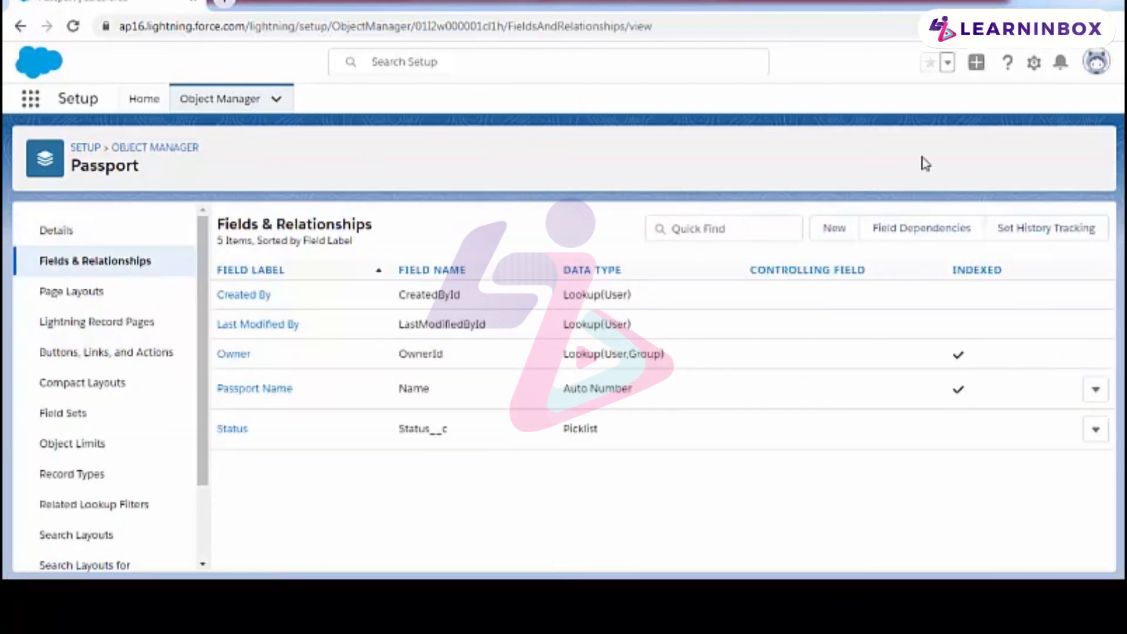
pyautogui.click(833, 229)
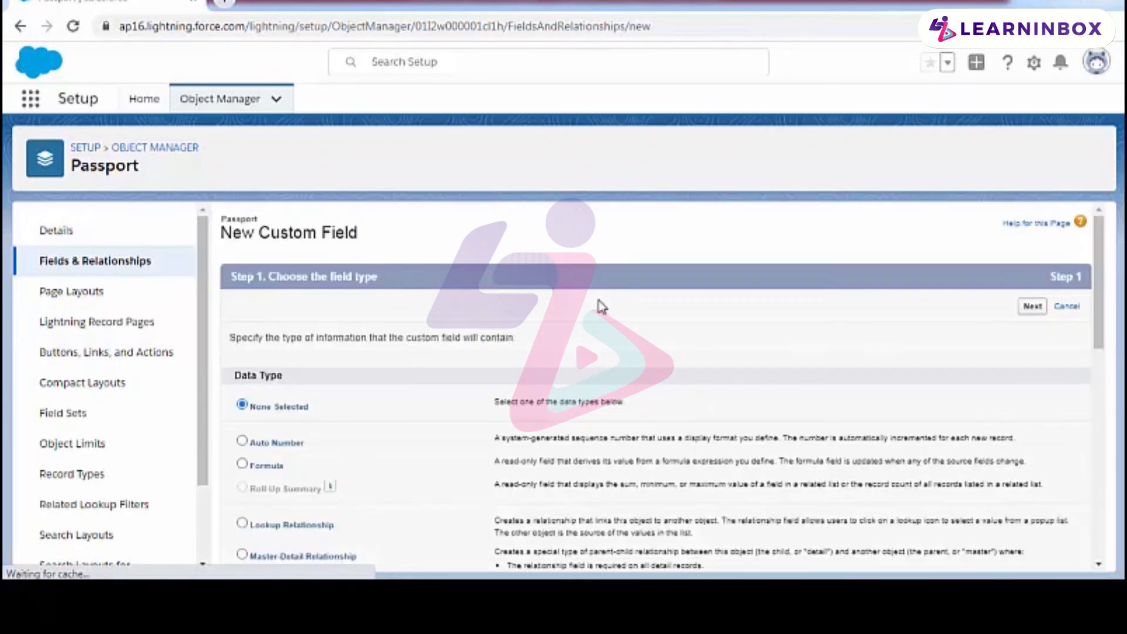
pyautogui.scroll(-1, 604, 312)
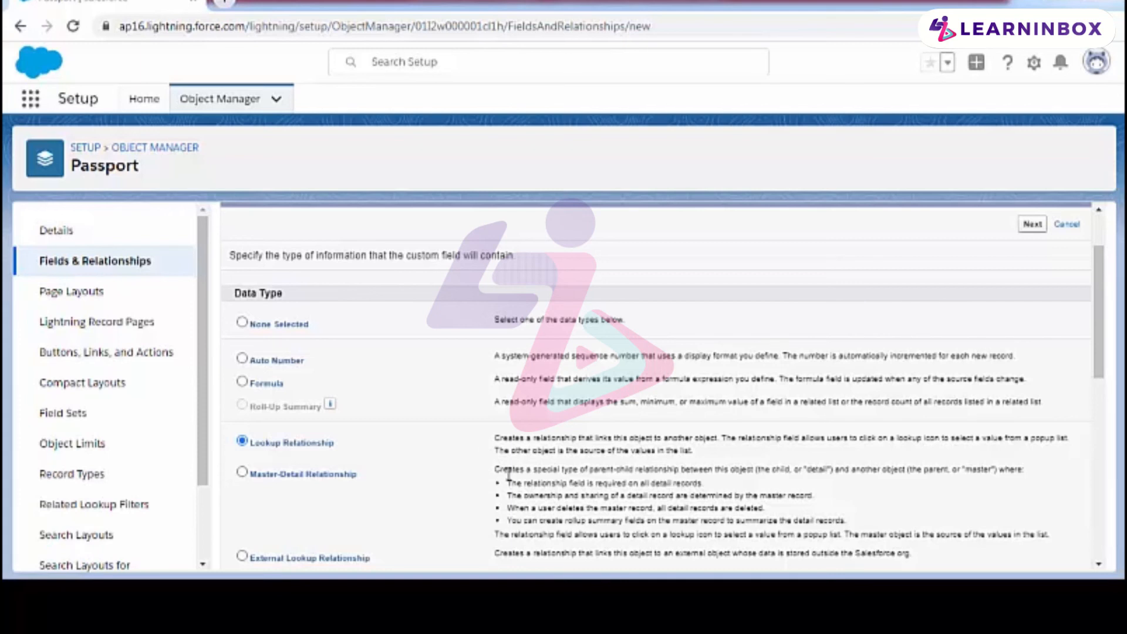
pyautogui.scroll(-1, 508, 472)
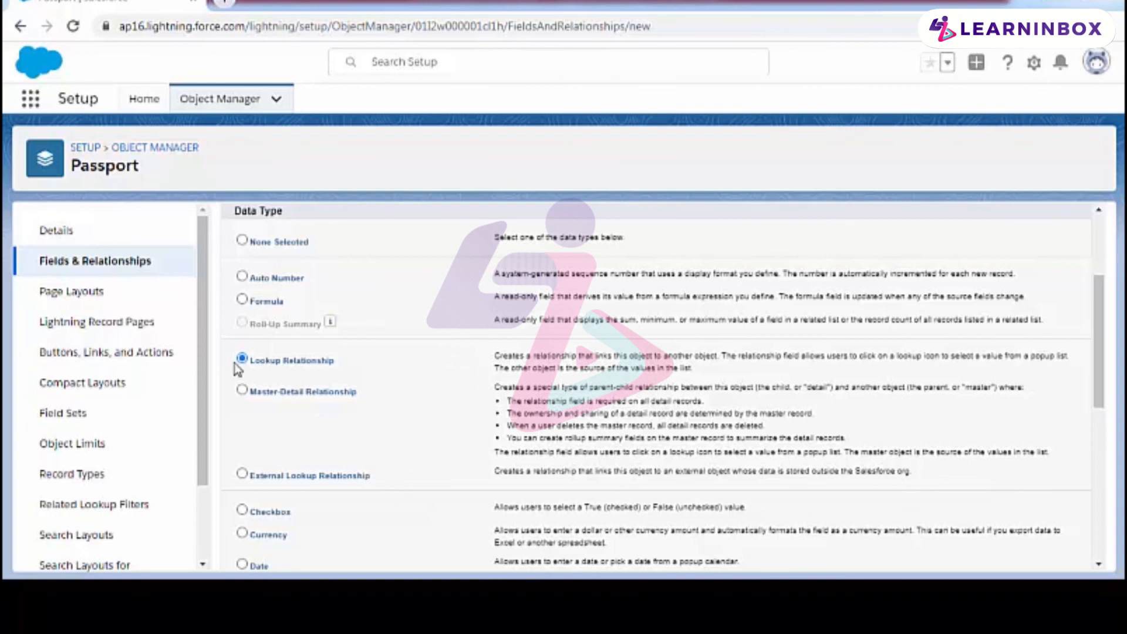
pyautogui.scroll(2, 1021, 302)
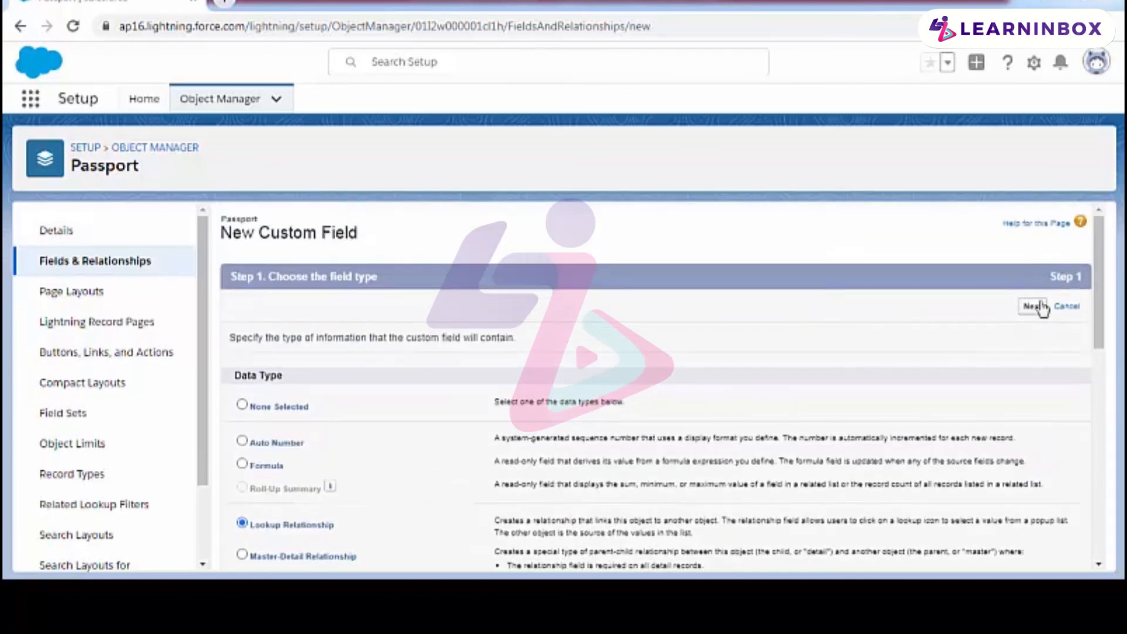
pyautogui.click(1042, 309)
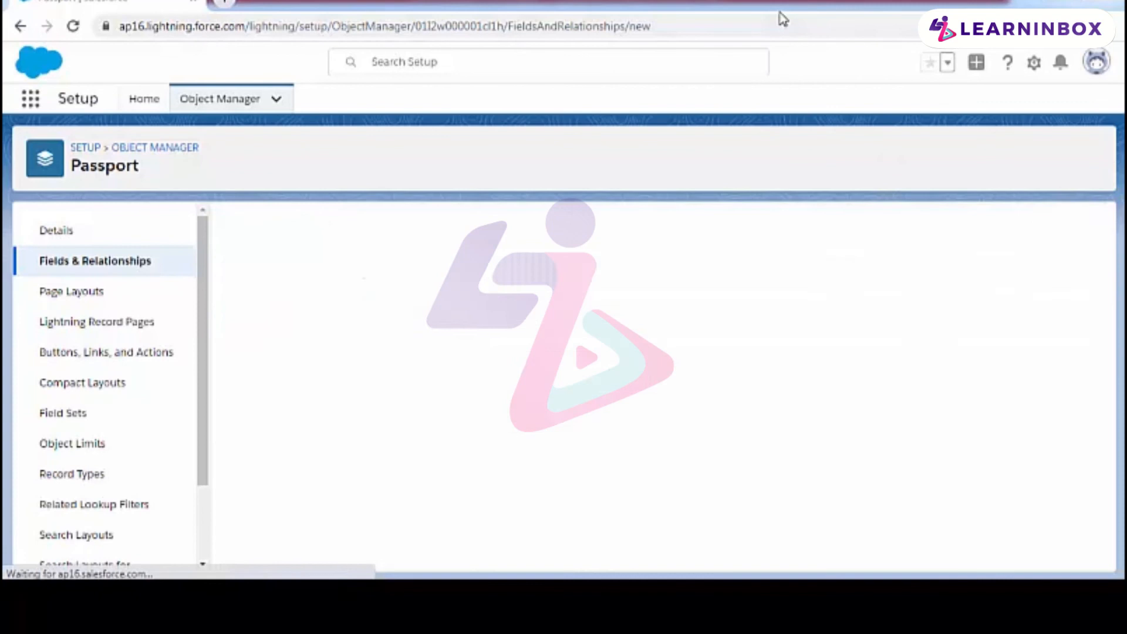
# Step: Set Customer as the related object for the new Passport lookup relationship
pyautogui.click(617, 371)
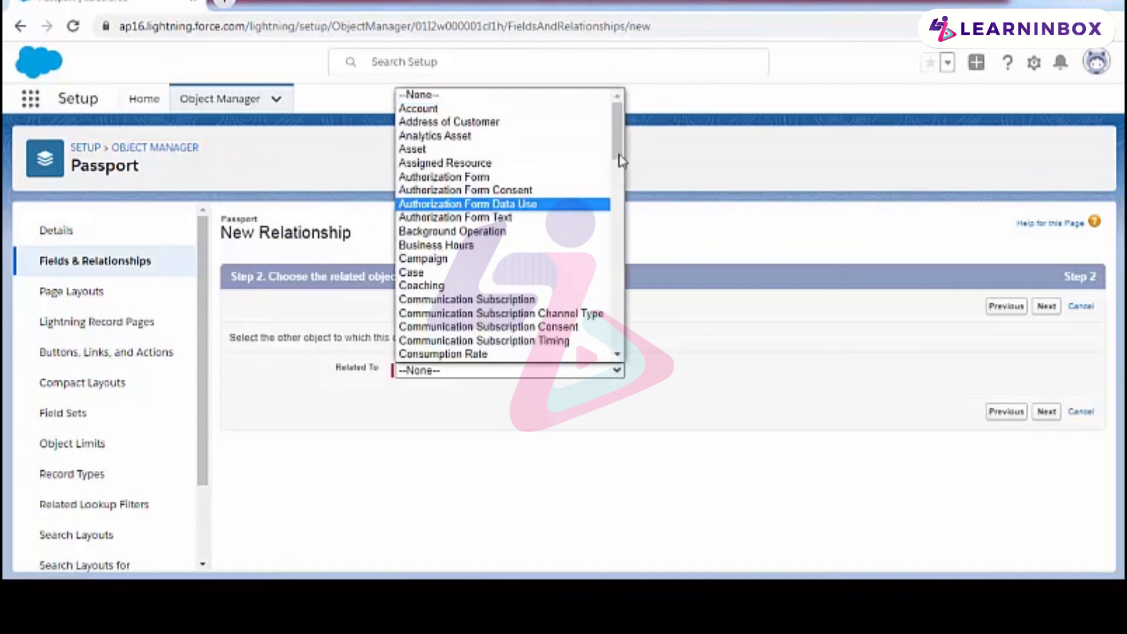
pyautogui.moveTo(618, 147); pyautogui.dragTo(617, 208)
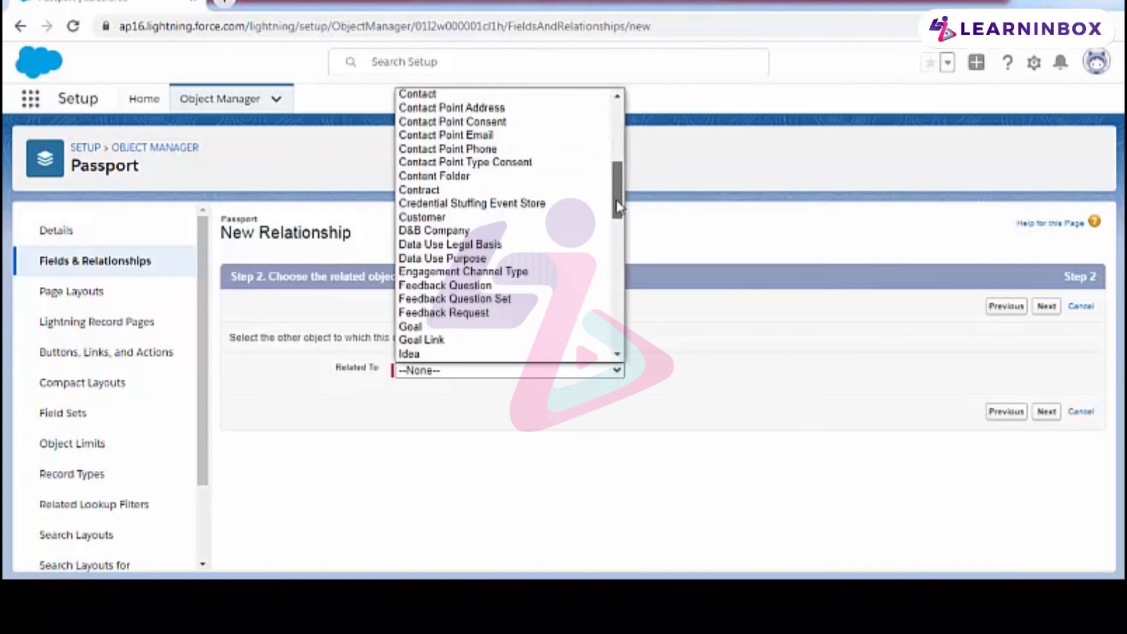
pyautogui.click(463, 221)
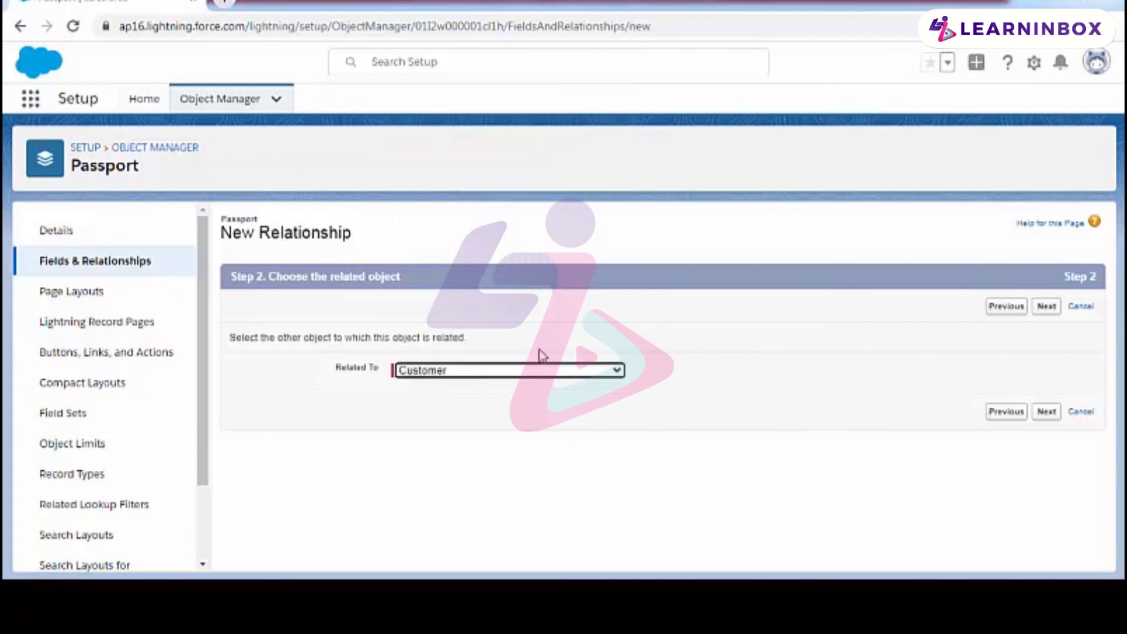
pyautogui.click(1047, 306)
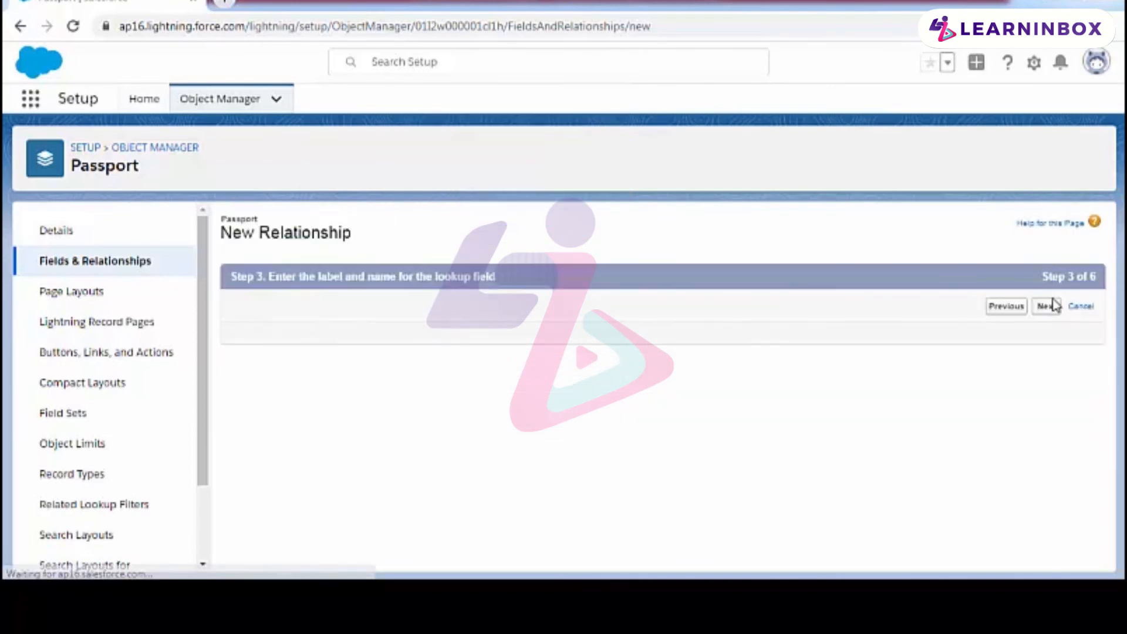
# Step: Accept Customer as the lookup's field label and field name, with Passport as the child relationship name
pyautogui.click(478, 340)
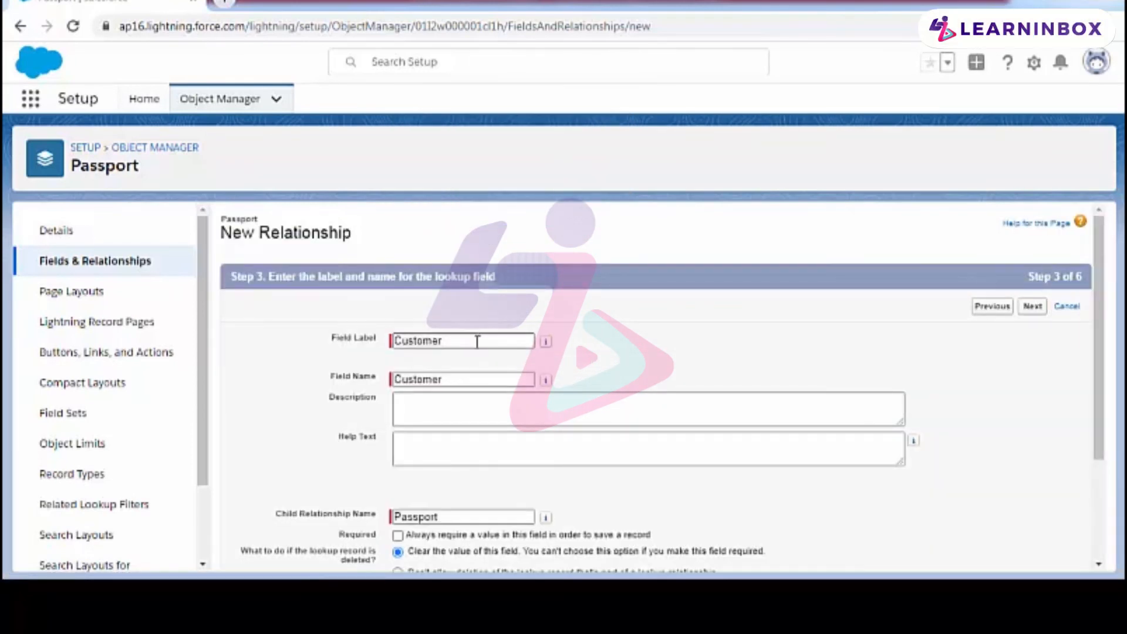
pyautogui.click(478, 341)
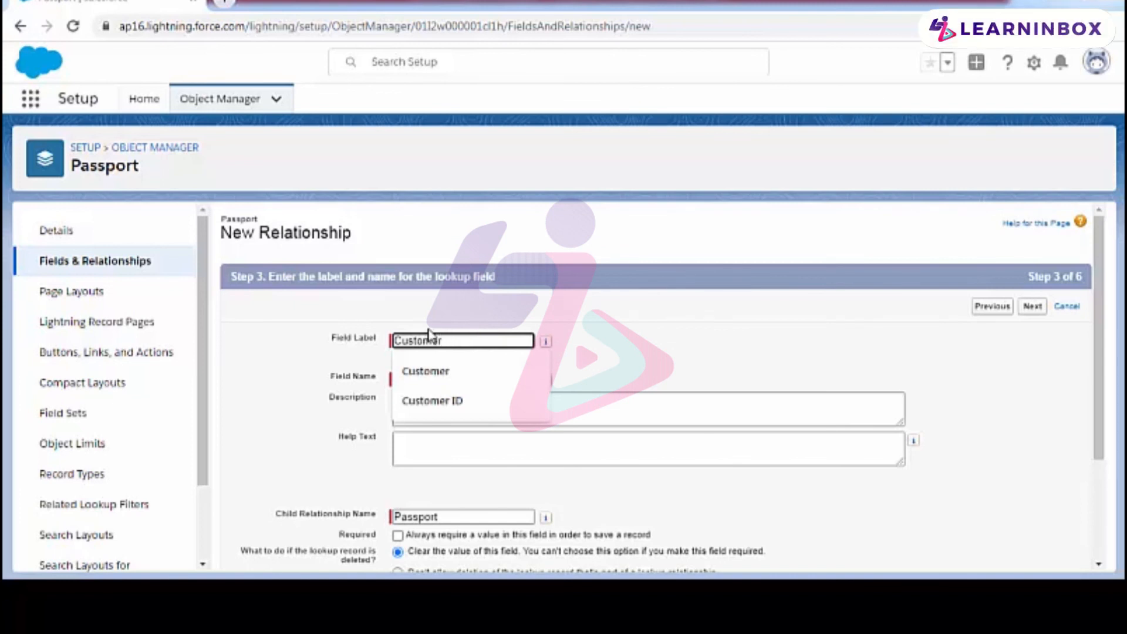
pyautogui.click(546, 341)
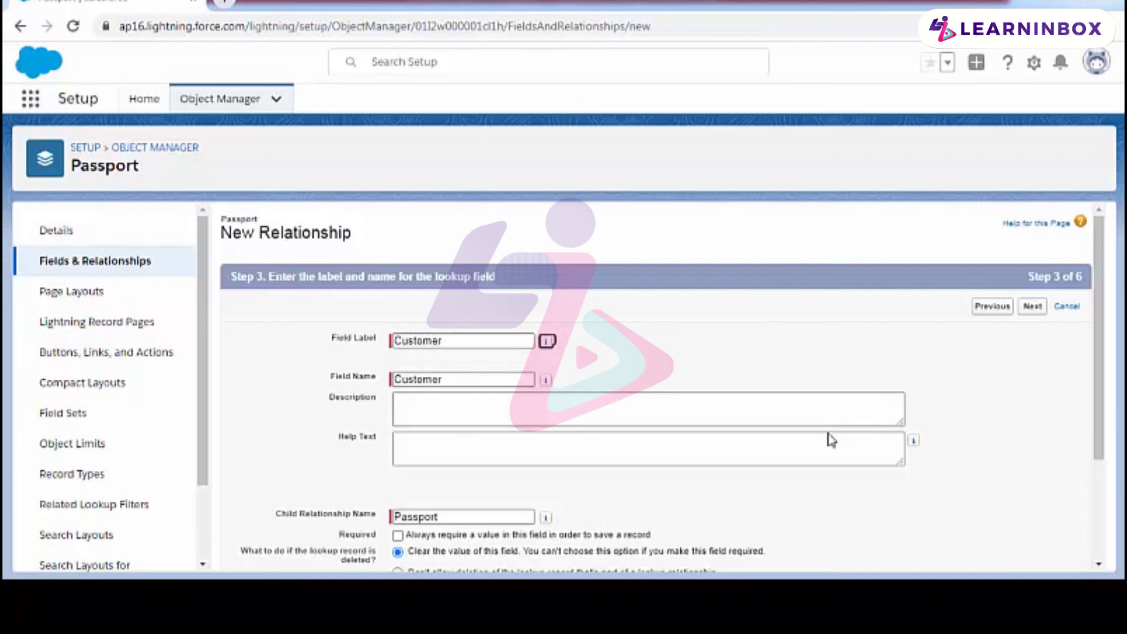
pyautogui.scroll(-2, 830, 440)
pyautogui.scroll(2, 986, 398)
pyautogui.click(1032, 307)
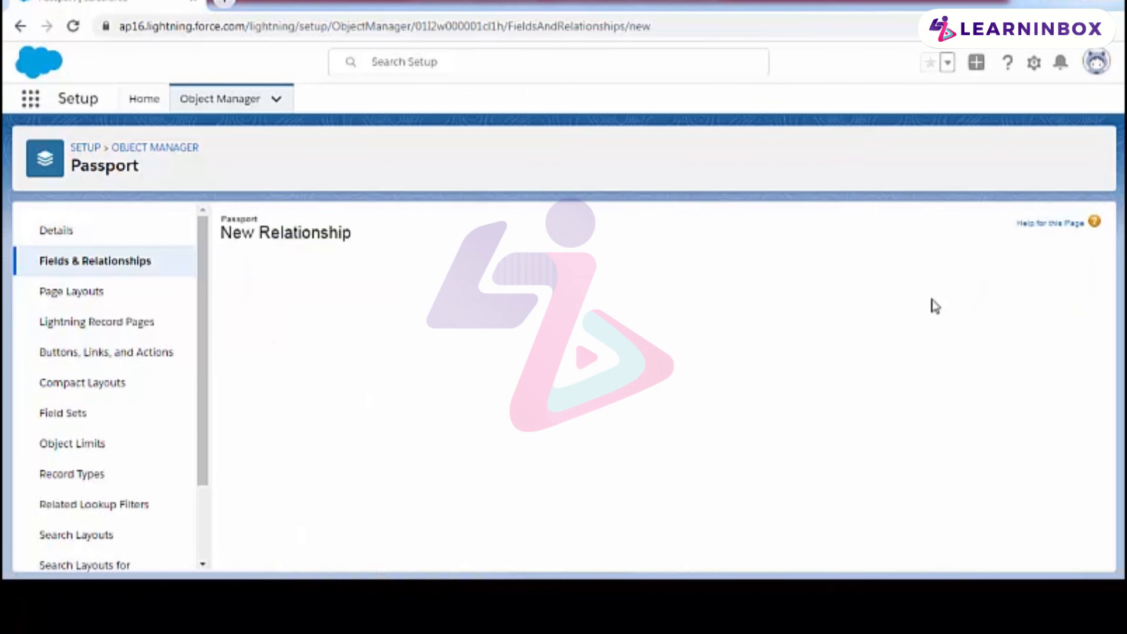
# Step: Make the Customer lookup field visible to all profiles, keep it on the Passport Layout with the Passport related list on the Customer Layout, and save it
pyautogui.scroll(-2, 903, 330)
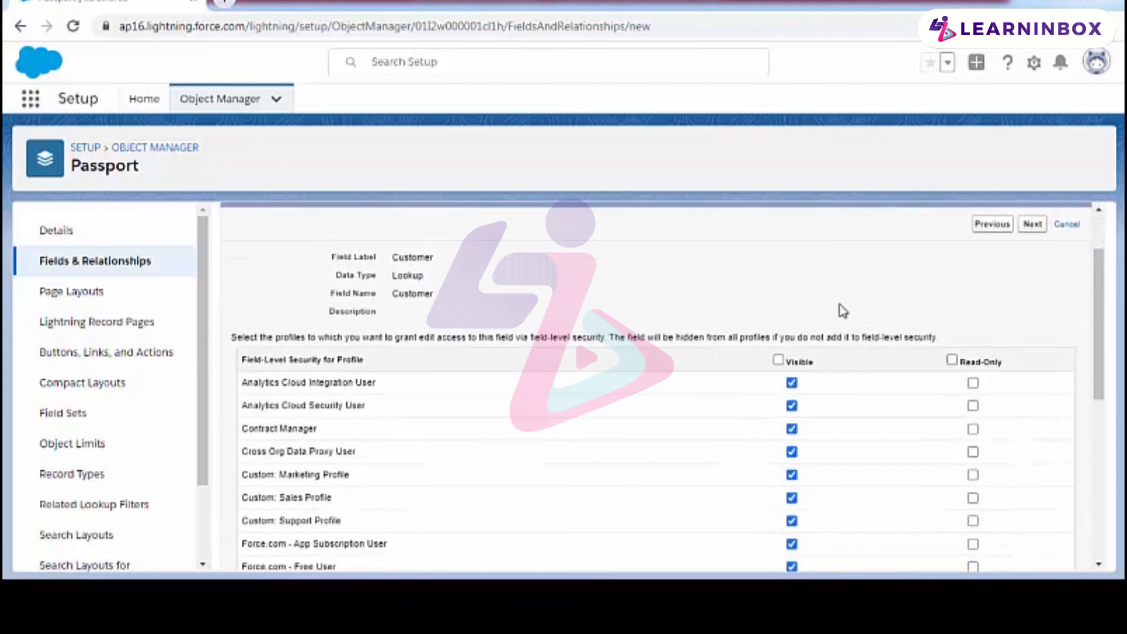
pyautogui.scroll(-6, 744, 347)
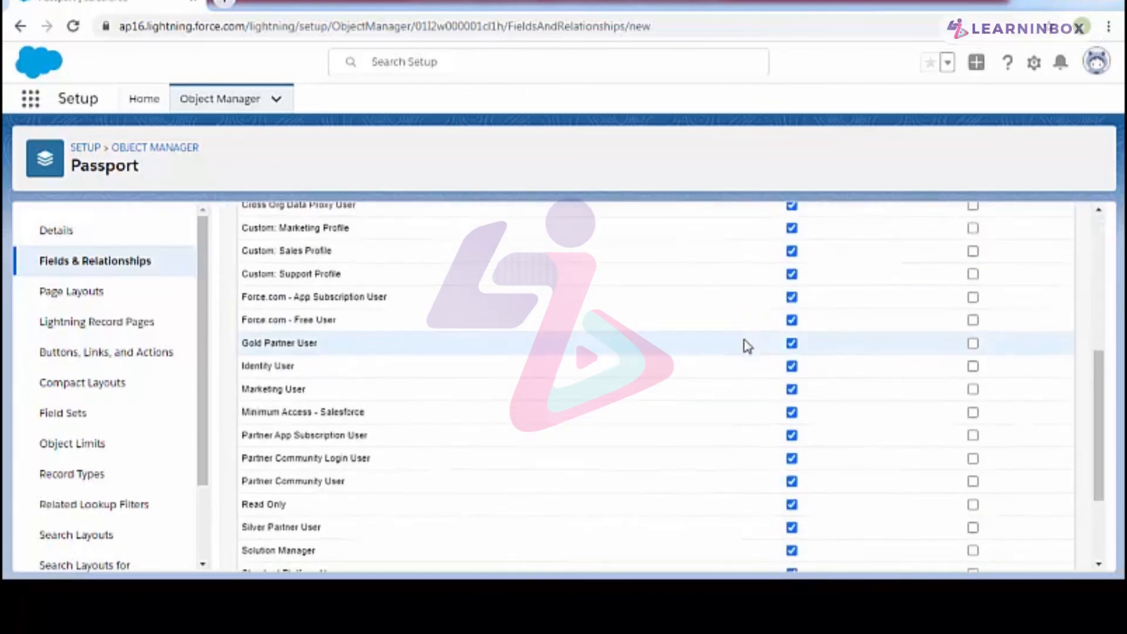
pyautogui.scroll(8, 739, 362)
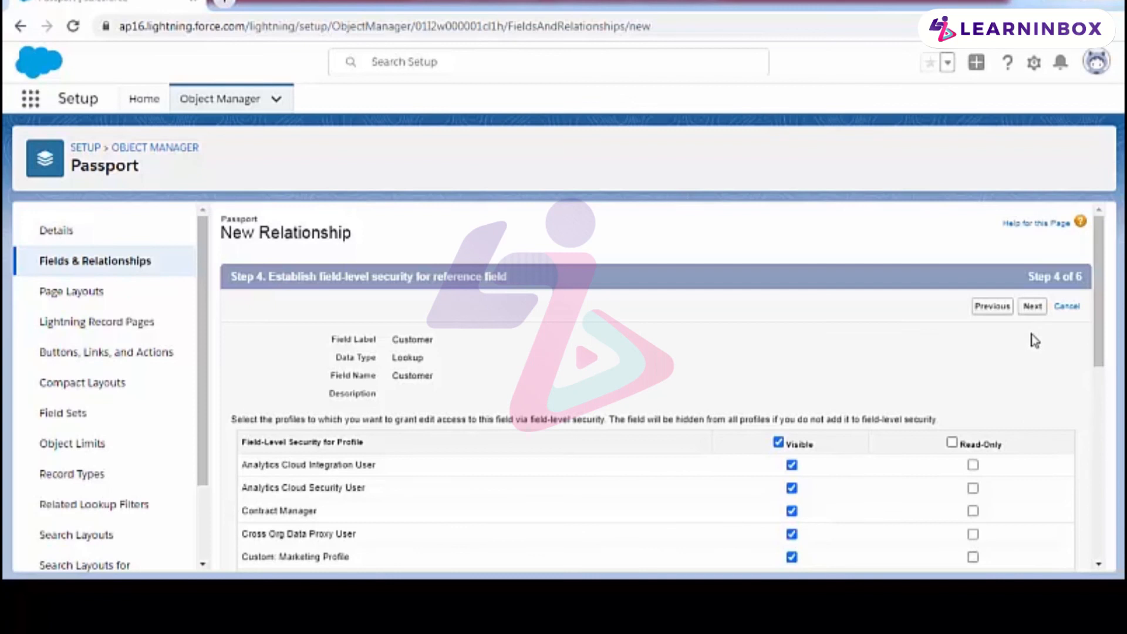
pyautogui.click(1032, 307)
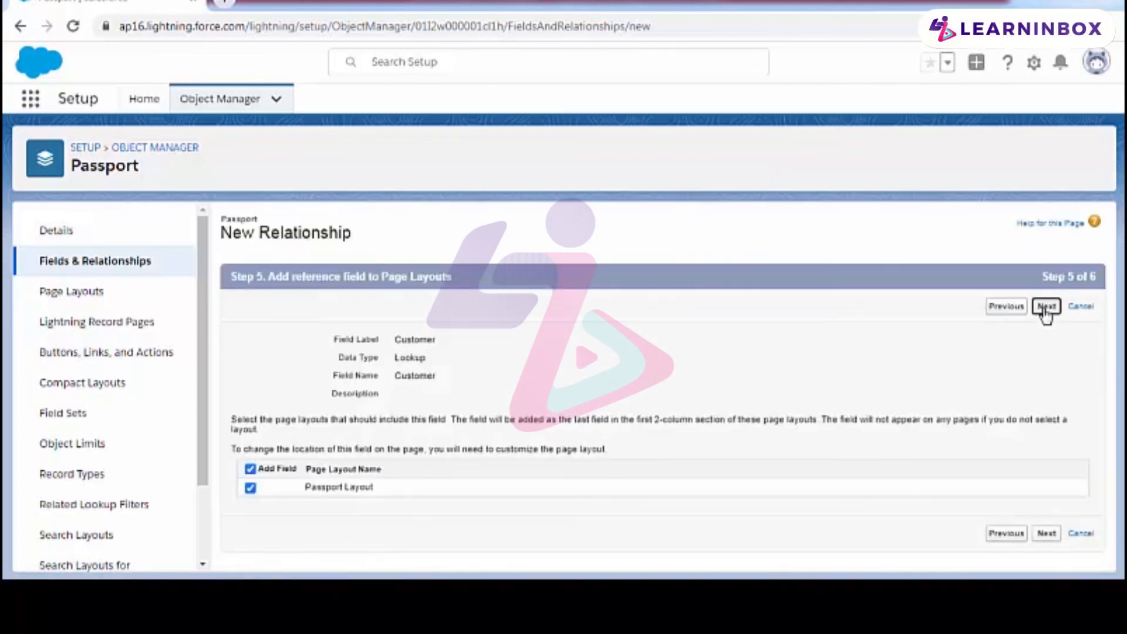
pyautogui.click(1046, 305)
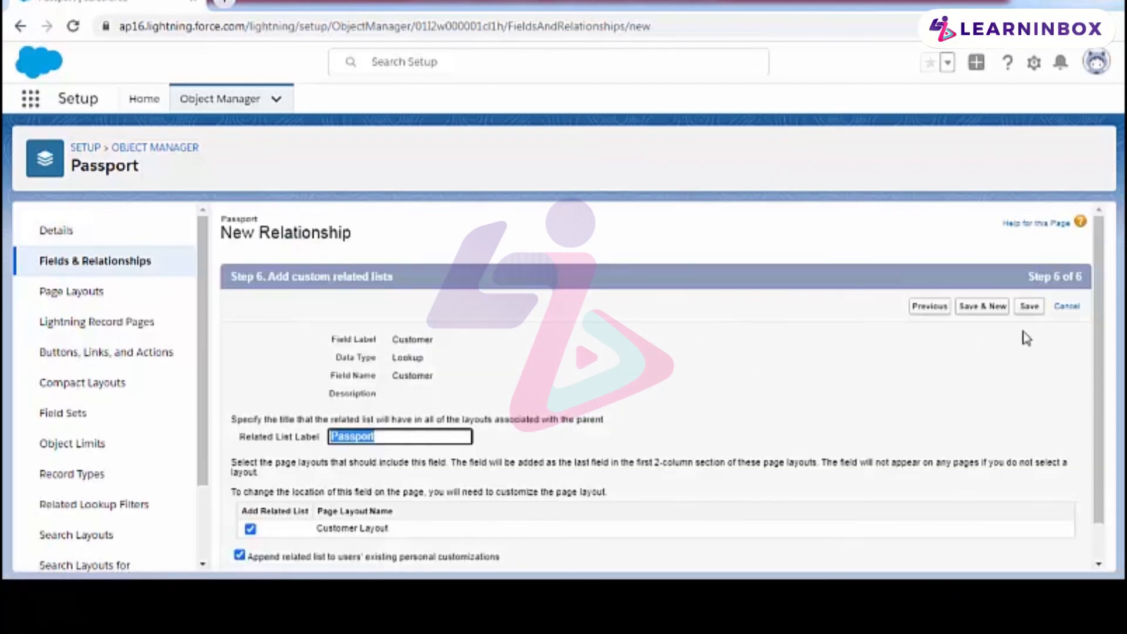
pyautogui.click(1029, 306)
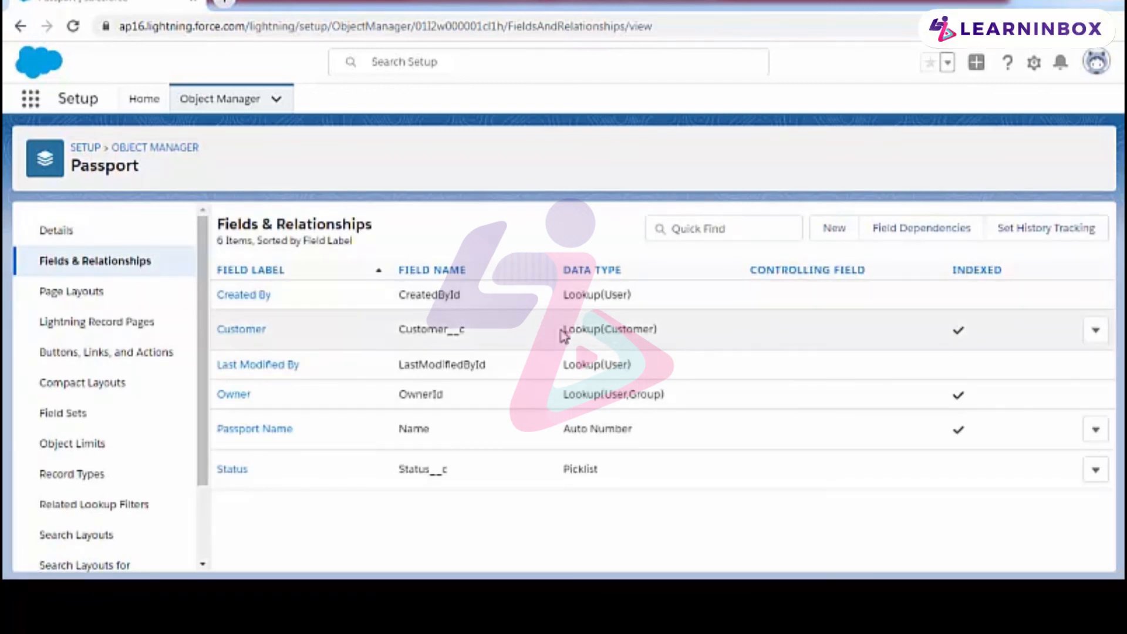
# Step: Open the Fields & Relationships of the Address of Customer object
pyautogui.moveTo(566, 331); pyautogui.dragTo(660, 333)
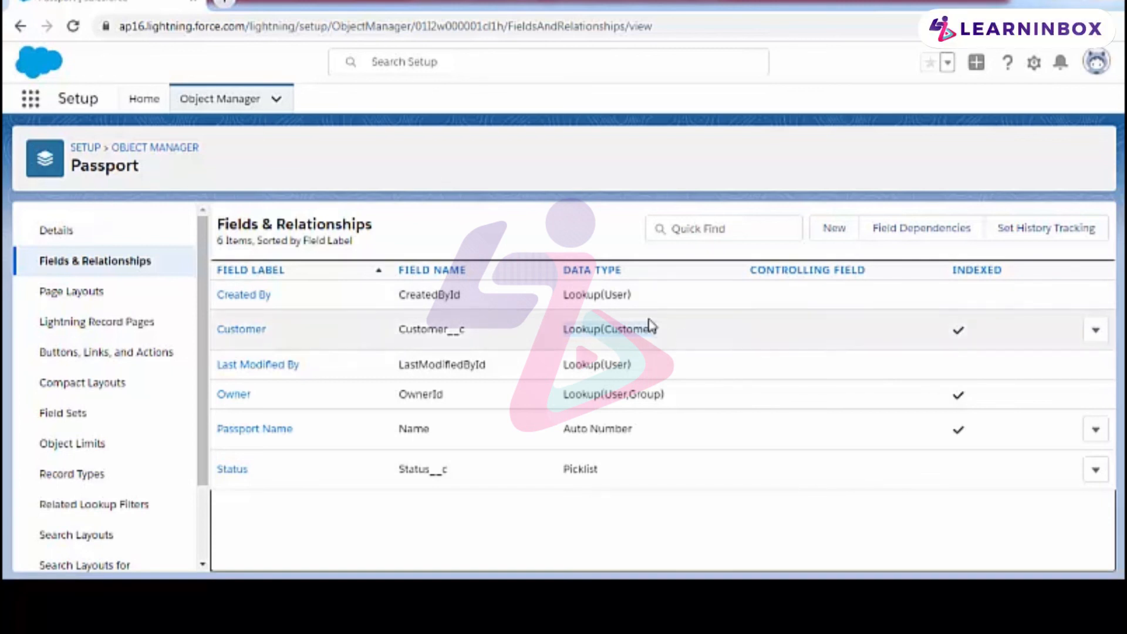
pyautogui.click(580, 224)
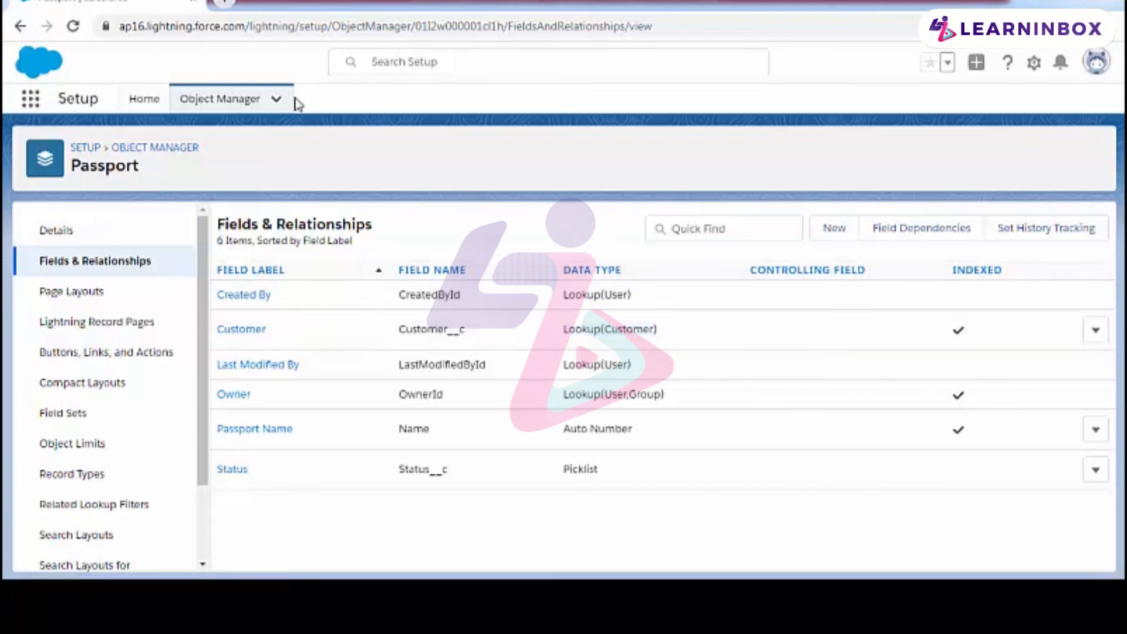
pyautogui.click(276, 101)
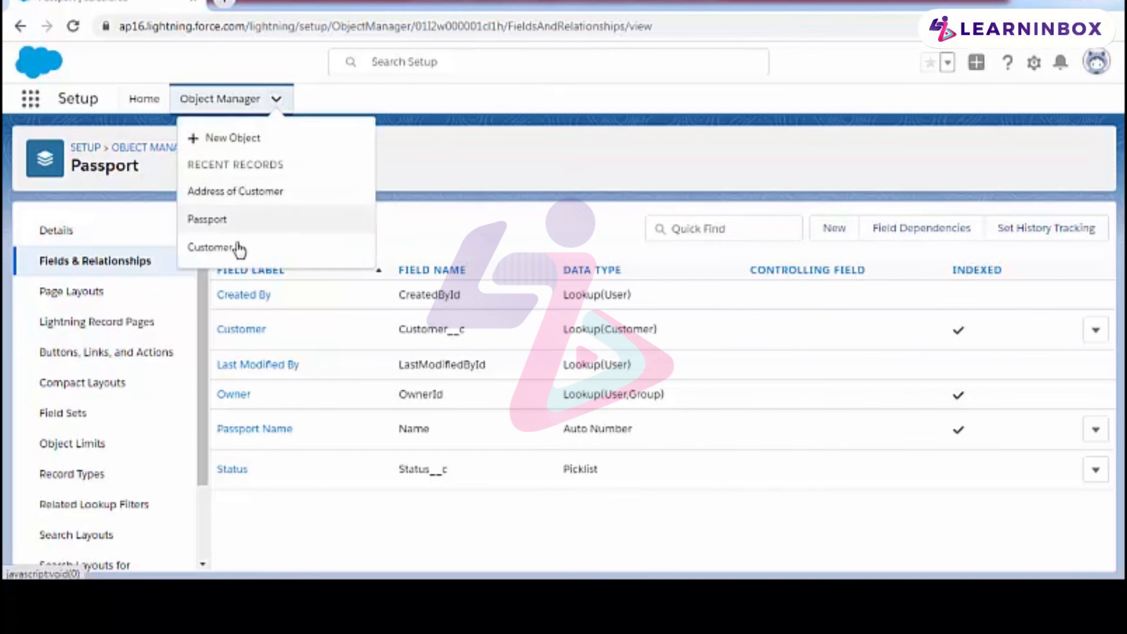
pyautogui.click(247, 193)
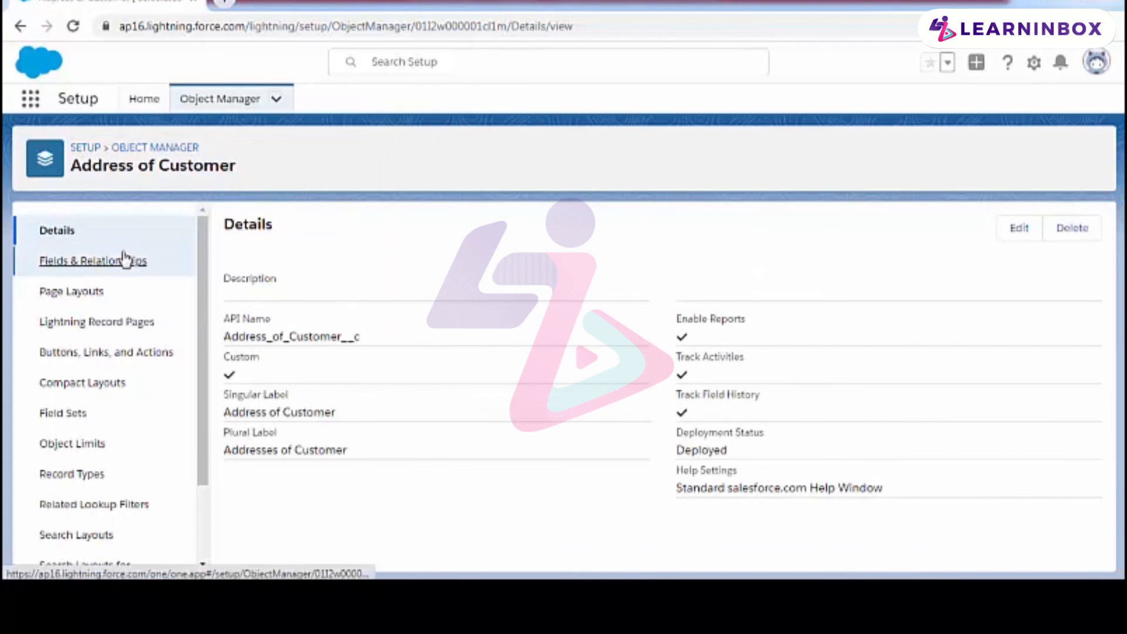
pyautogui.click(120, 258)
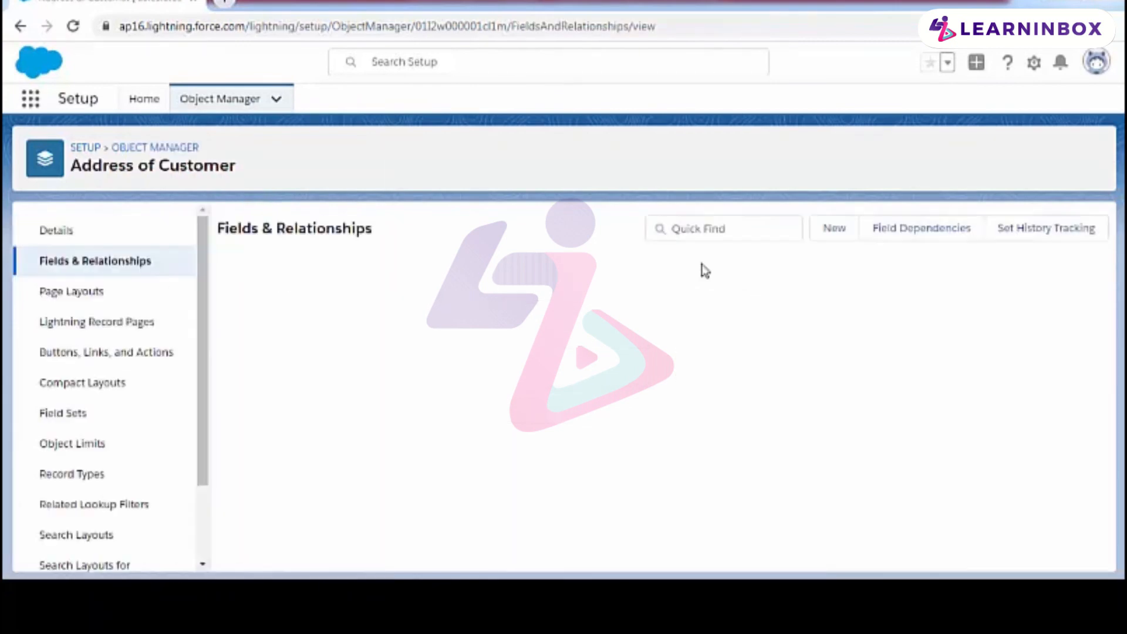
# Step: Start a new custom field on the Address of Customer object with the Master-Detail Relationship data type
pyautogui.click(834, 229)
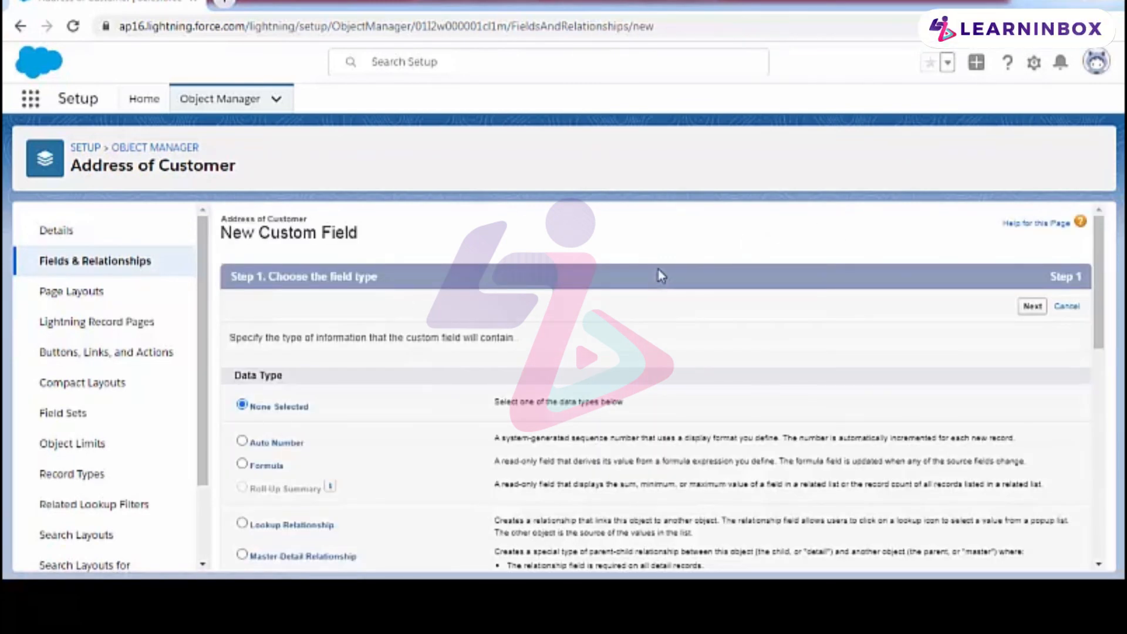
pyautogui.scroll(-2, 413, 436)
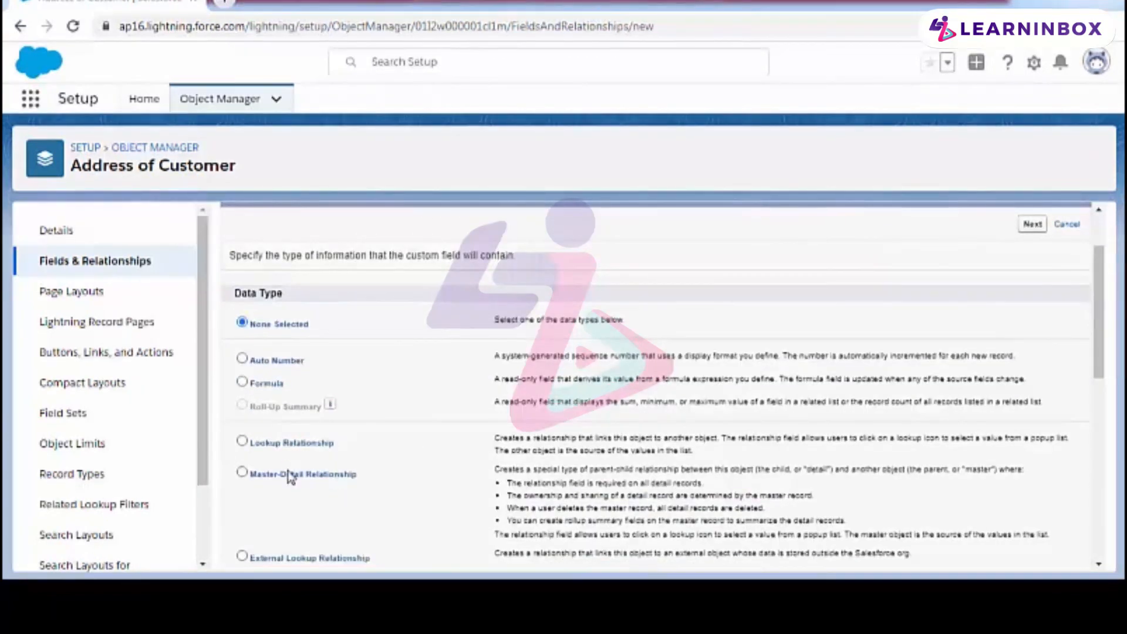
pyautogui.click(1032, 224)
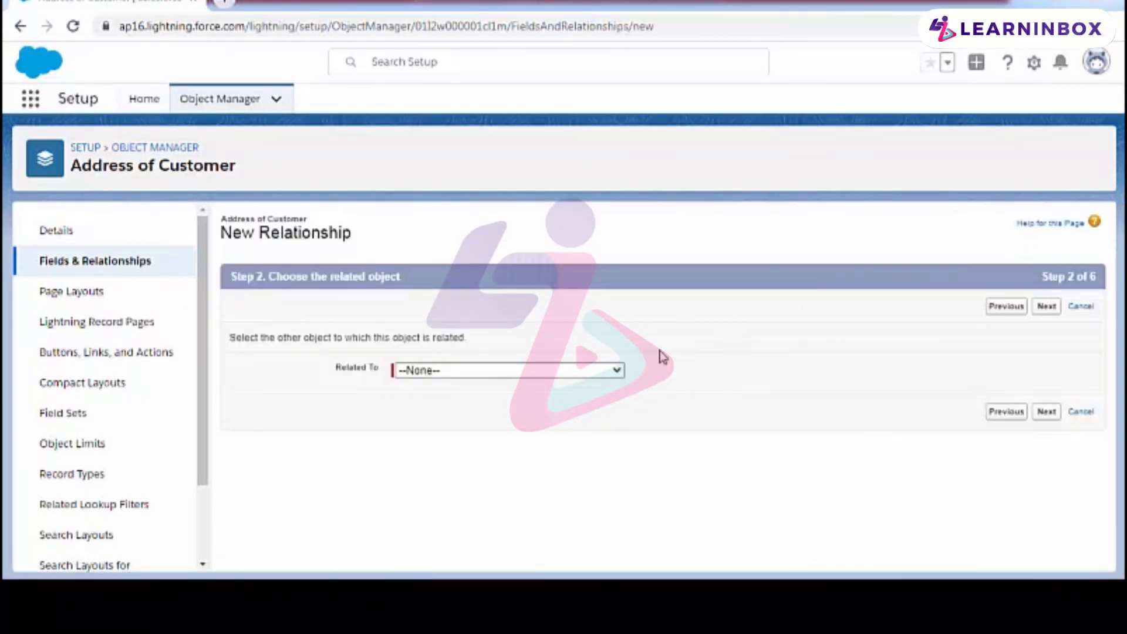
# Step: Set Customer as the related object for the new Address of Customer master-detail relationship
pyautogui.click(574, 375)
pyautogui.scroll(-12, 576, 315)
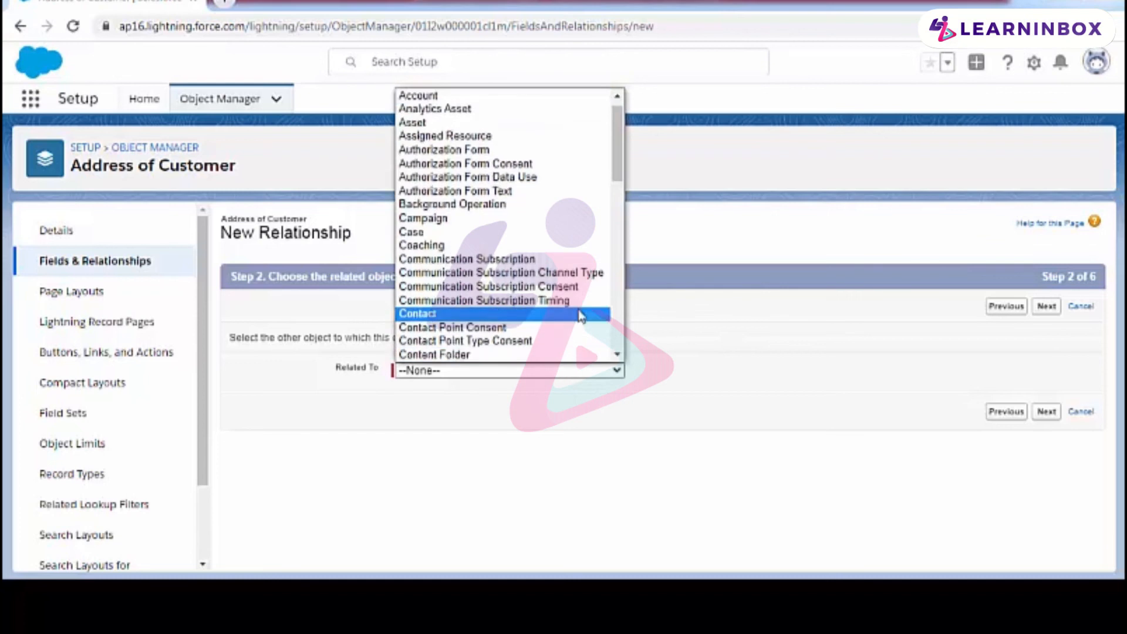
pyautogui.scroll(11, 540, 238)
pyautogui.scroll(1, 540, 238)
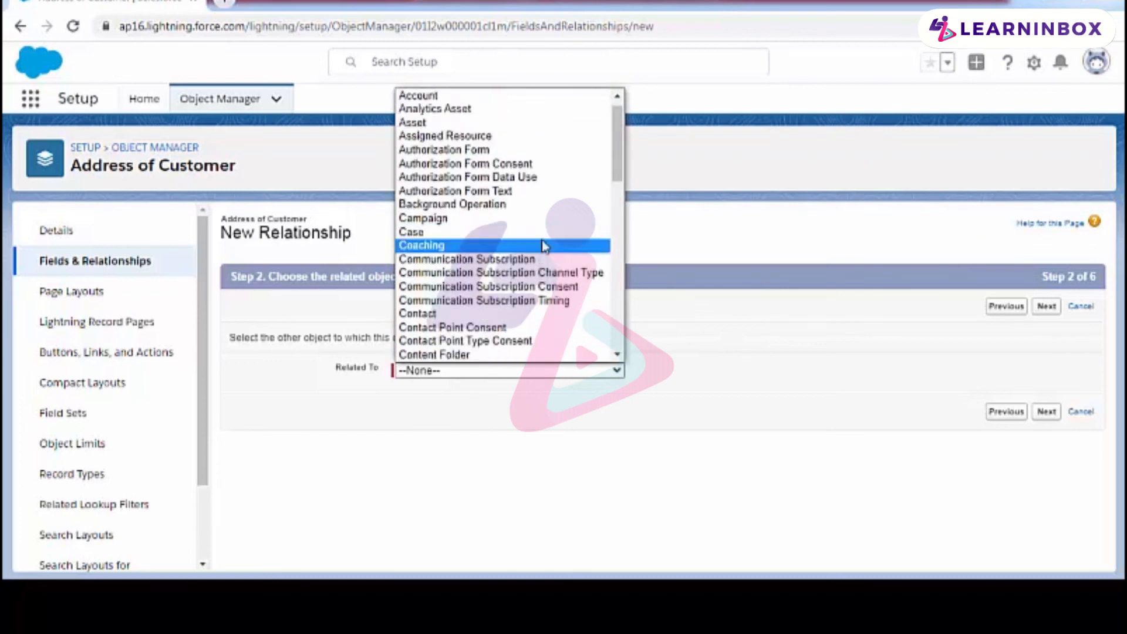
pyautogui.scroll(-4, 516, 258)
pyautogui.click(504, 223)
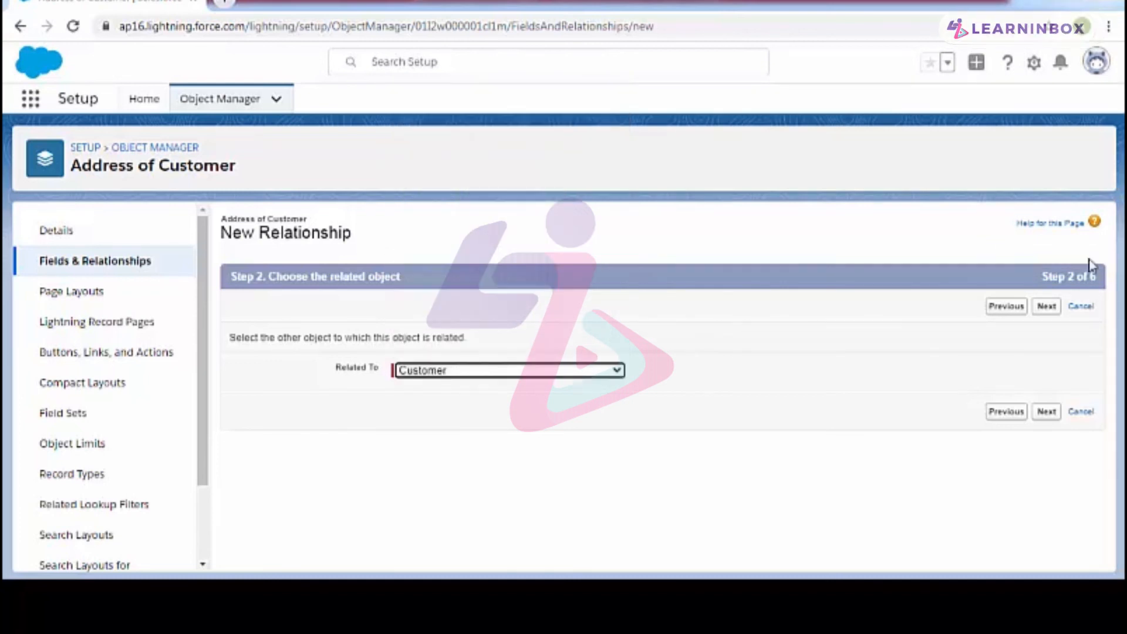
pyautogui.click(1046, 306)
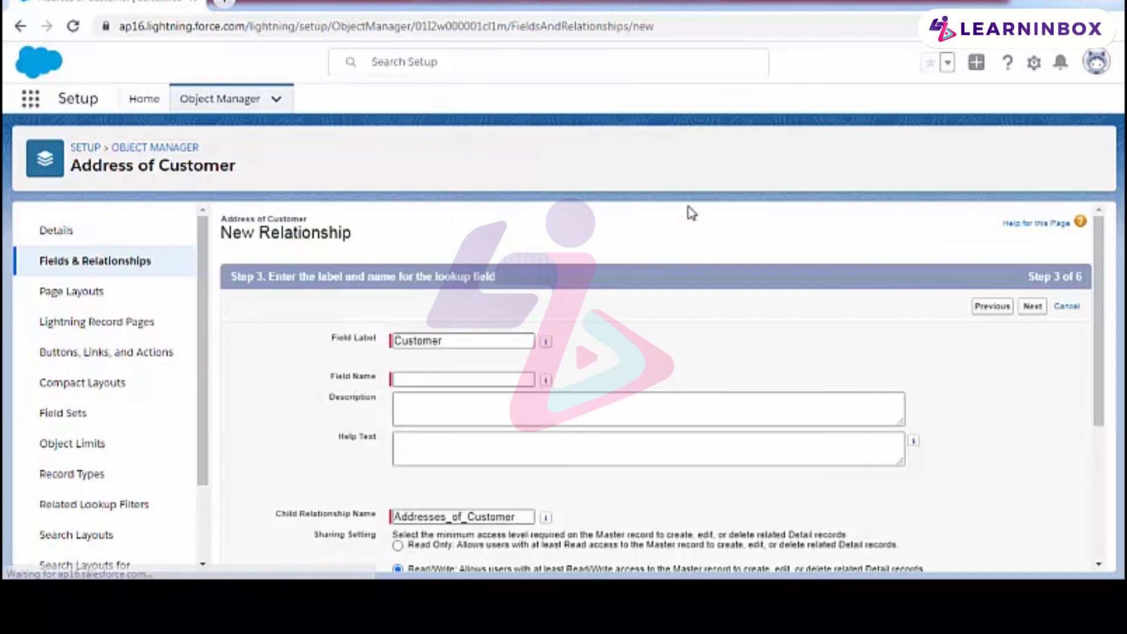
# Step: Accept Customer as field label and name with child relationship Addresses_of_Customer, keep the related list on the Customer Layout, and save the master-detail field
pyautogui.click(546, 341)
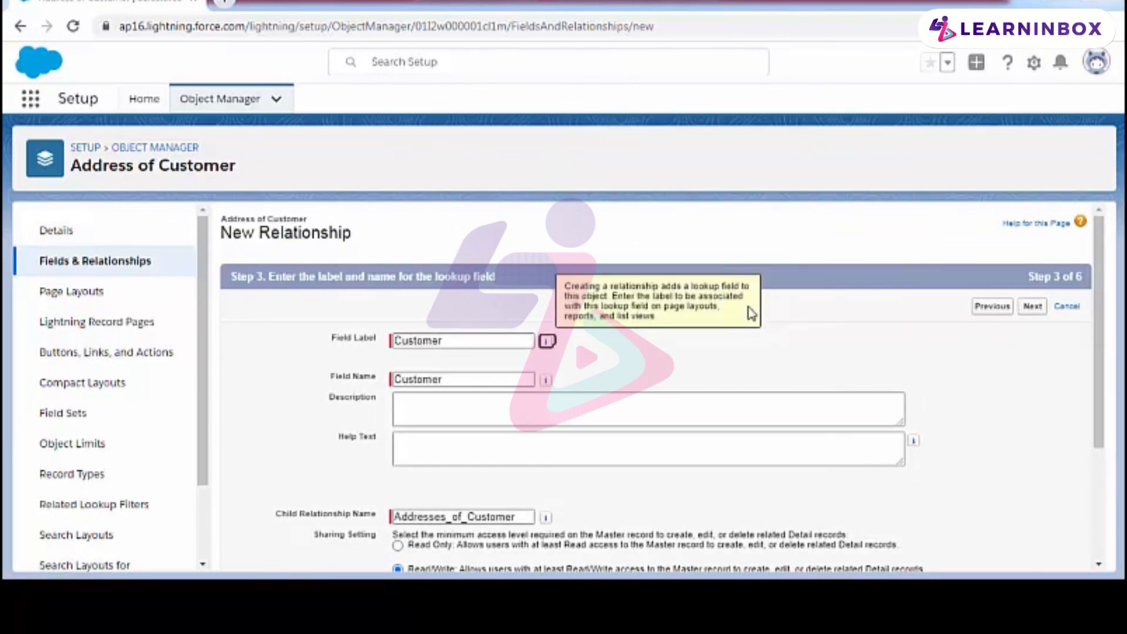
pyautogui.scroll(-3, 820, 285)
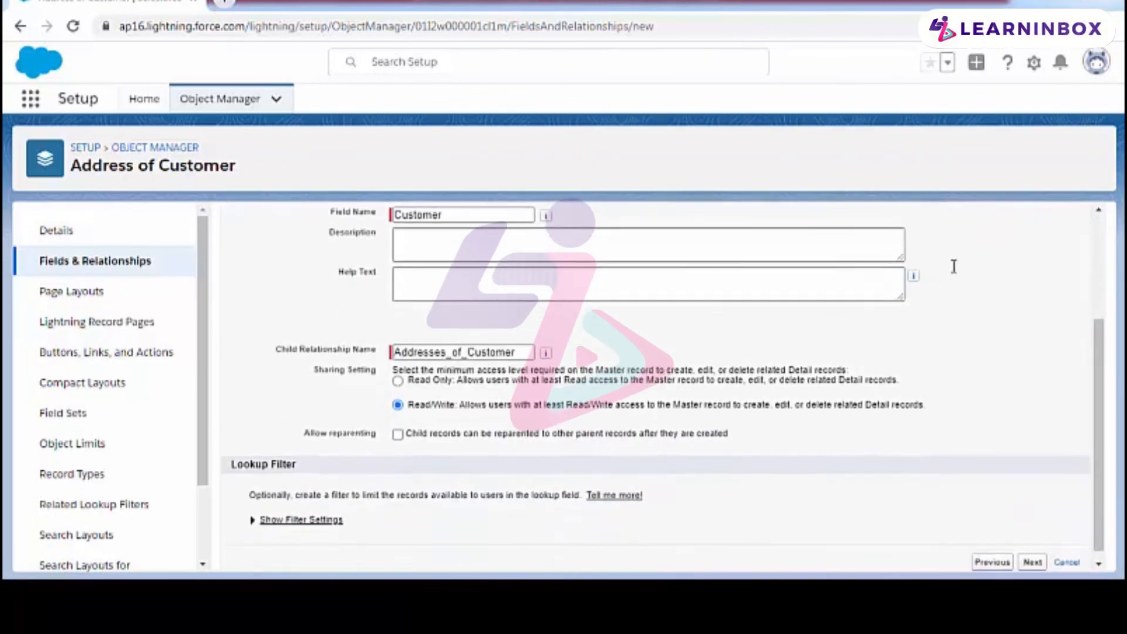
pyautogui.scroll(2, 953, 275)
pyautogui.click(1033, 226)
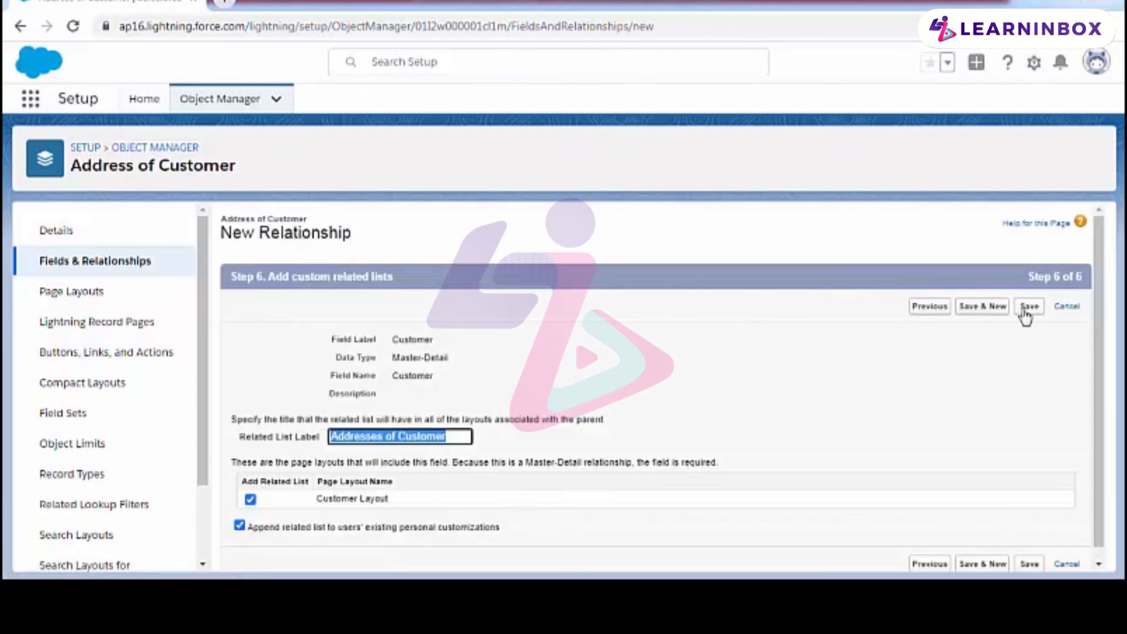
pyautogui.click(1027, 308)
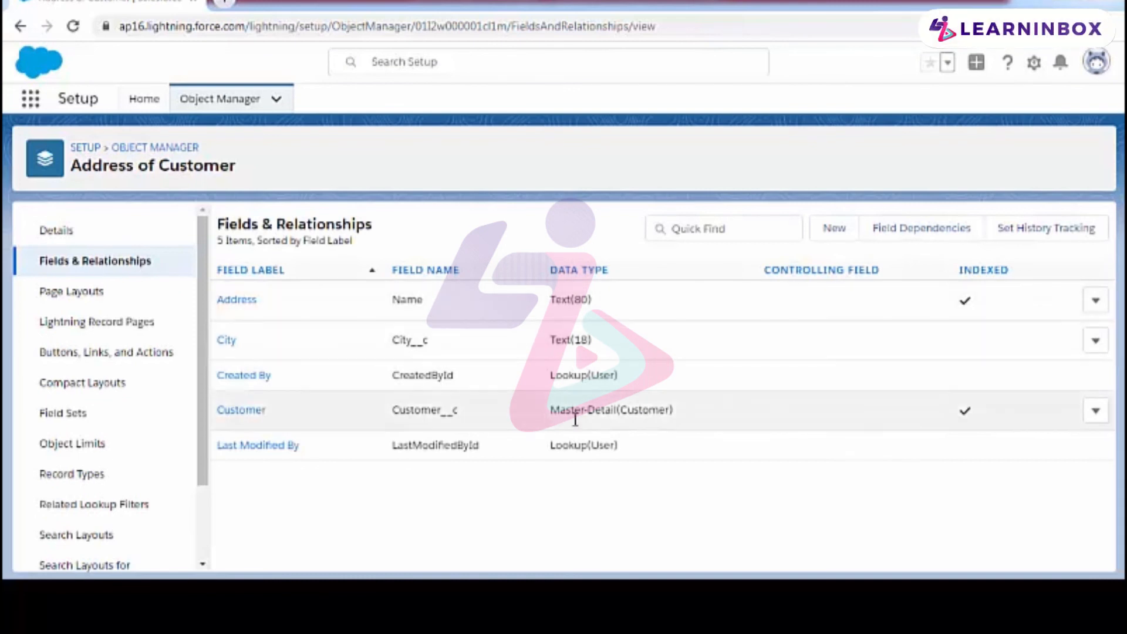
pyautogui.moveTo(550, 414); pyautogui.dragTo(666, 406)
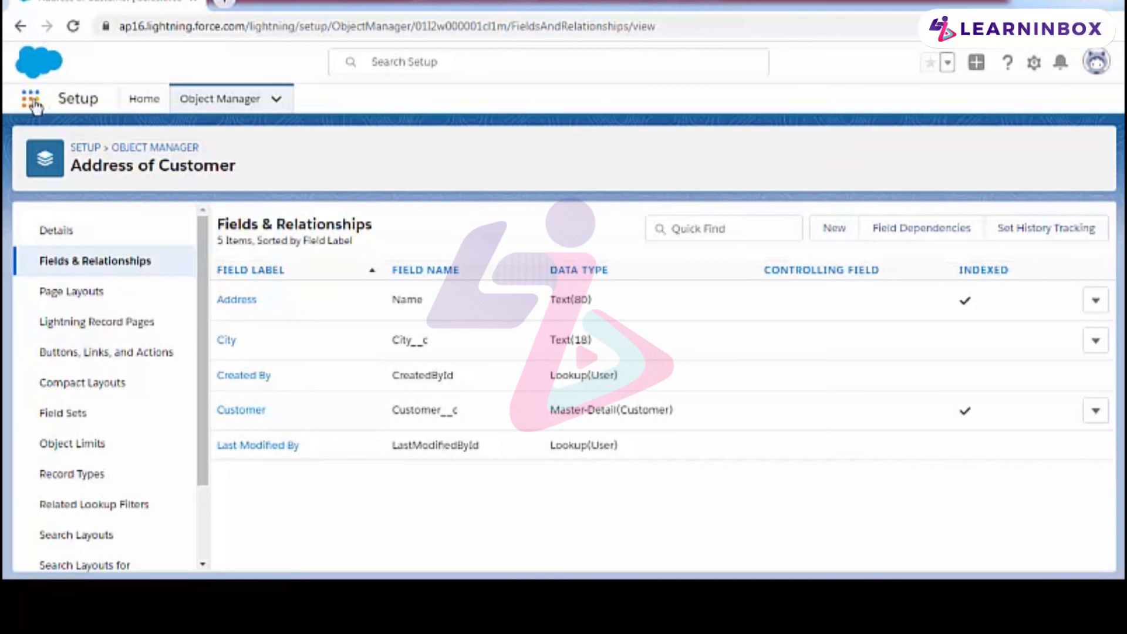
# Step: Switch from Setup to the Sales app
pyautogui.click(33, 98)
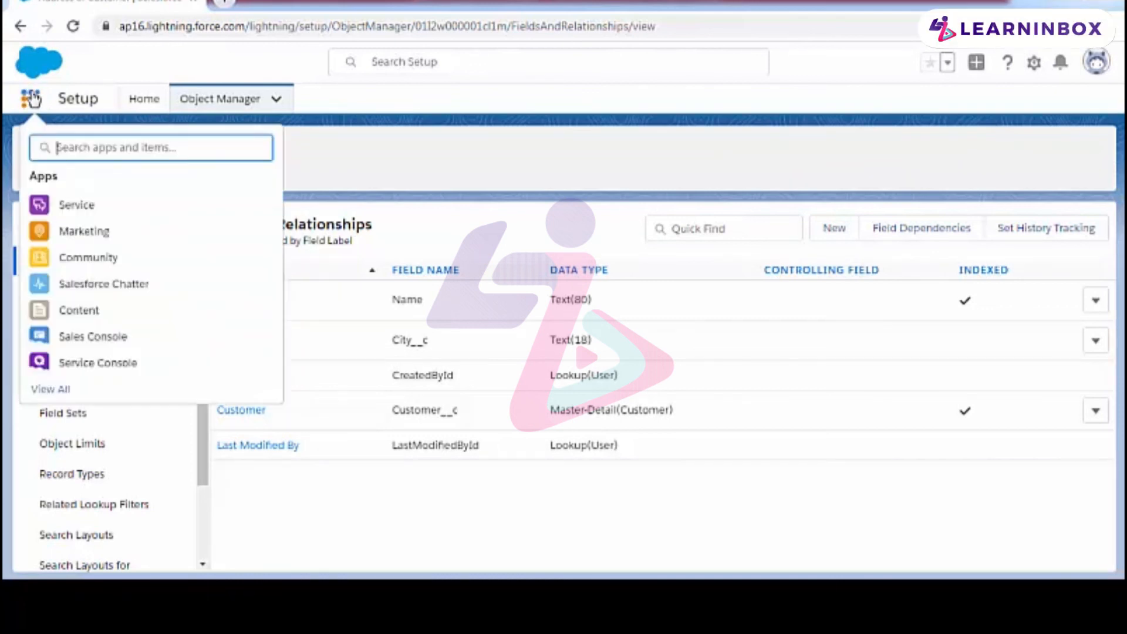
pyautogui.click(63, 390)
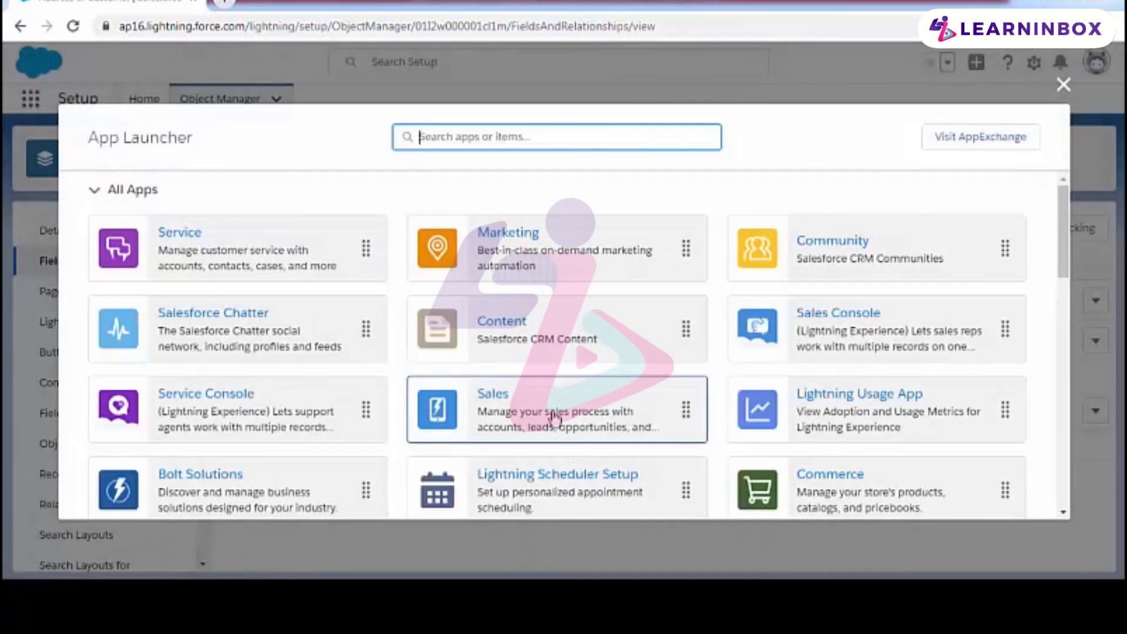
pyautogui.click(827, 336)
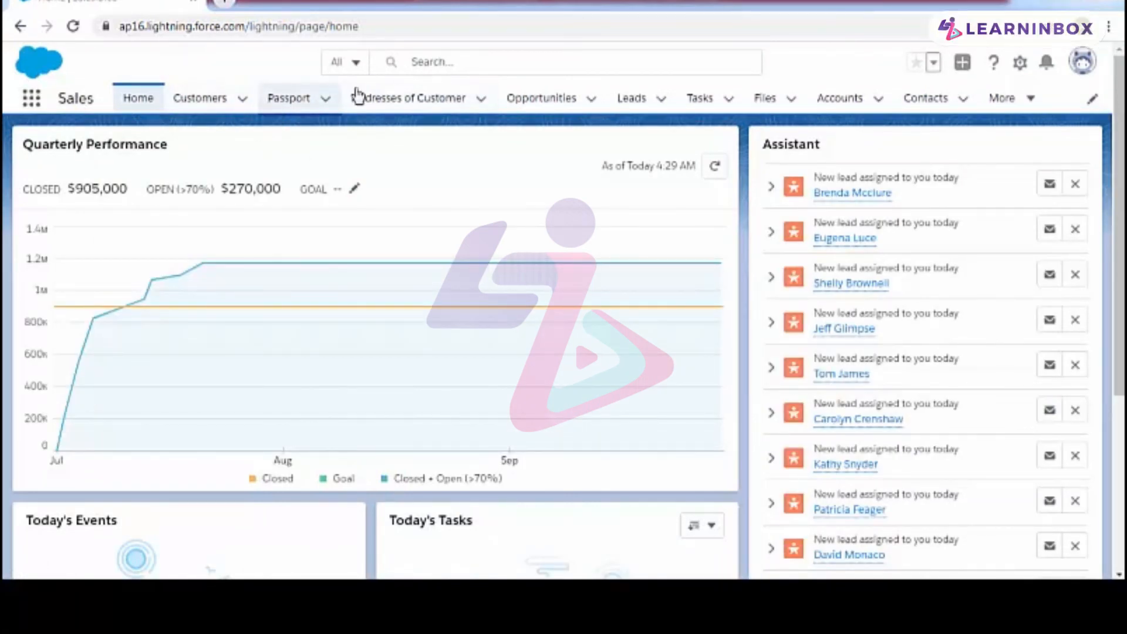
# Step: Create a customer record with age 18 and the customer's first name, and save it
pyautogui.click(200, 99)
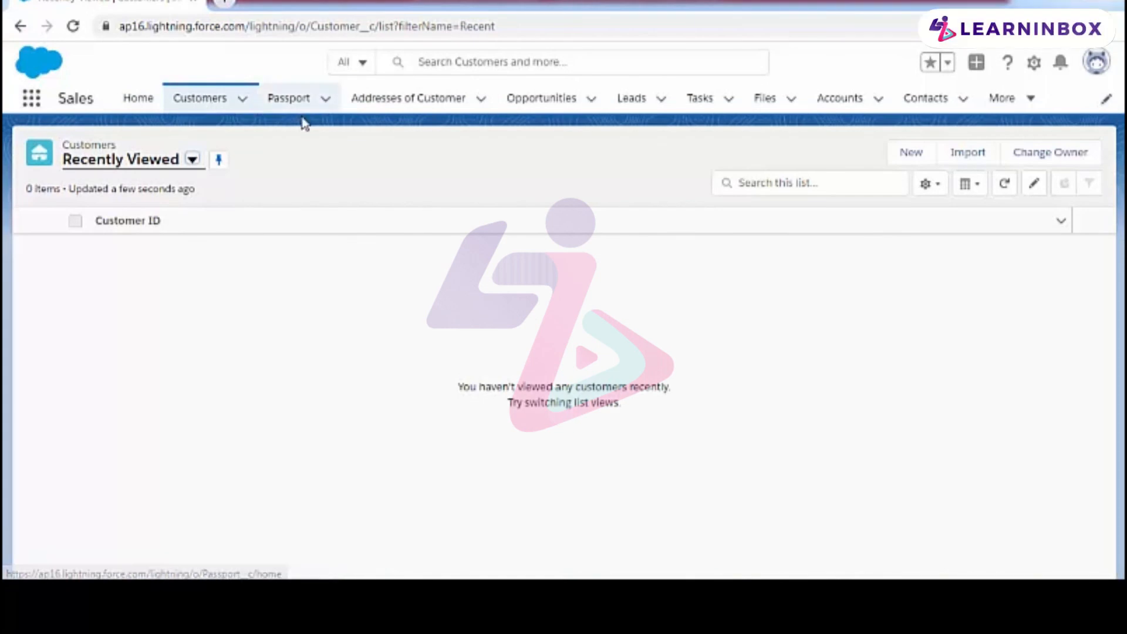
pyautogui.click(907, 156)
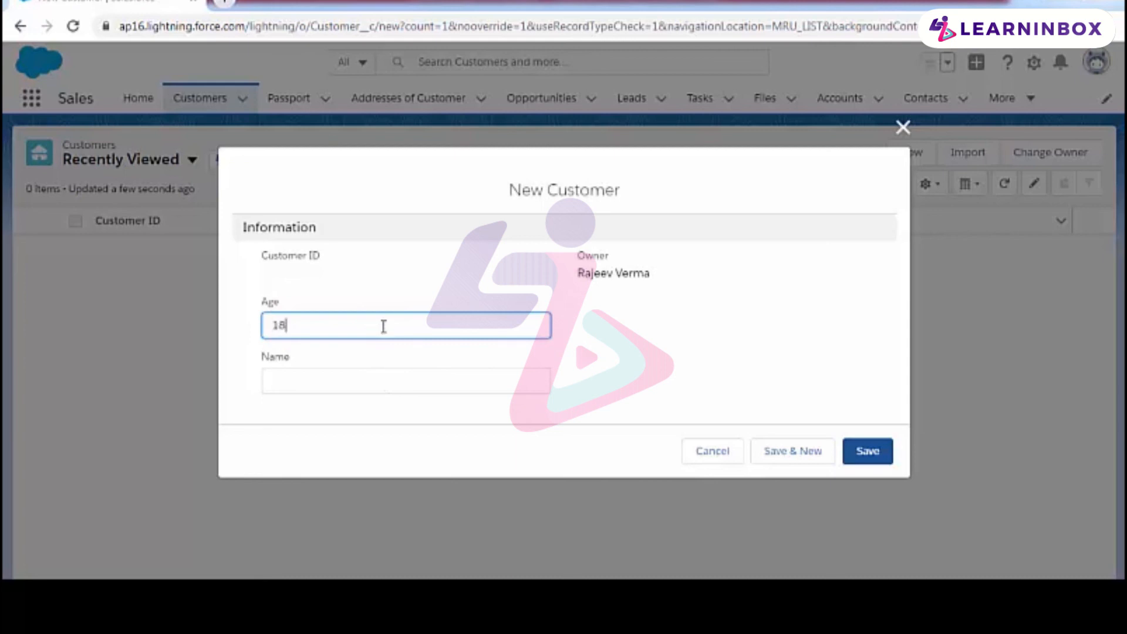
pyautogui.click(344, 382)
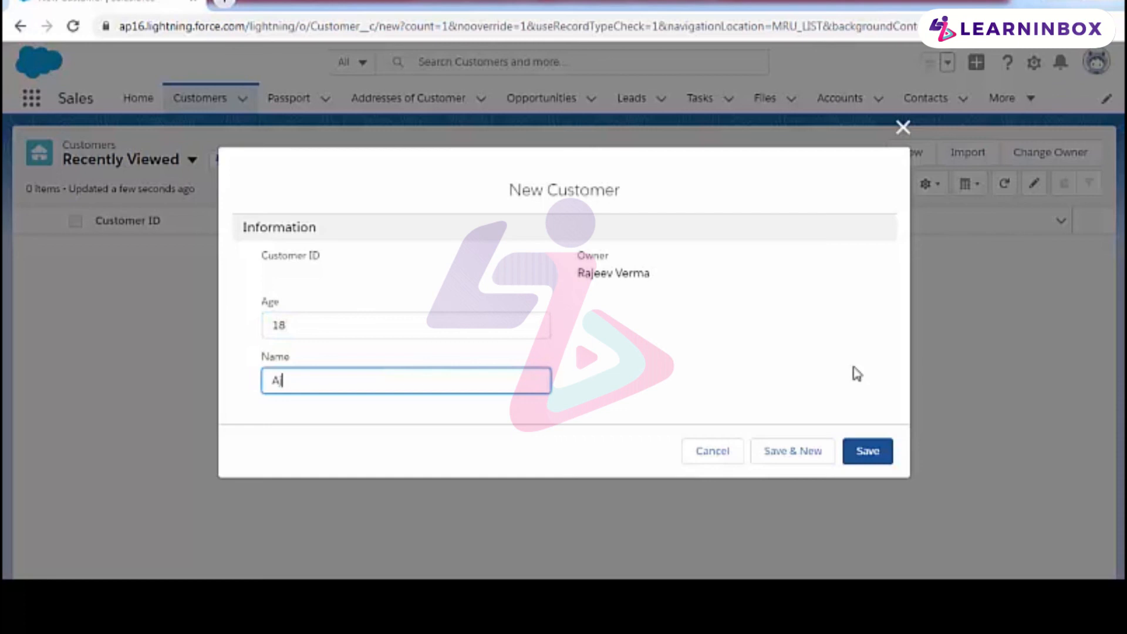
pyautogui.click(868, 450)
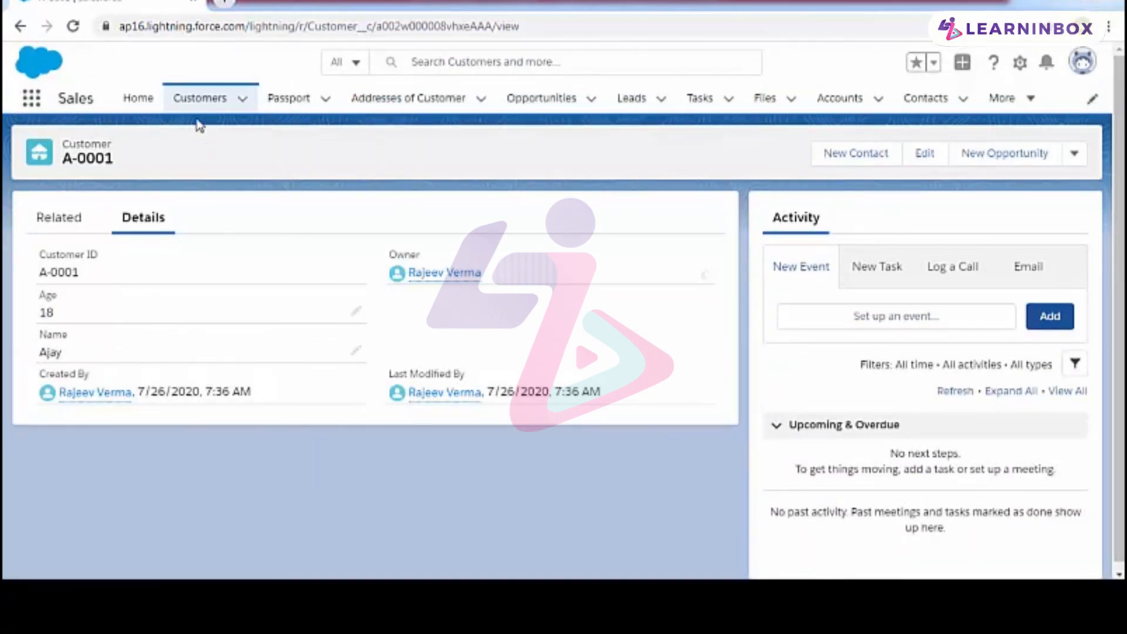
# Step: Create a second customer record with age 25 and the customer's first name, save it, and return to the Customers list
pyautogui.click(199, 100)
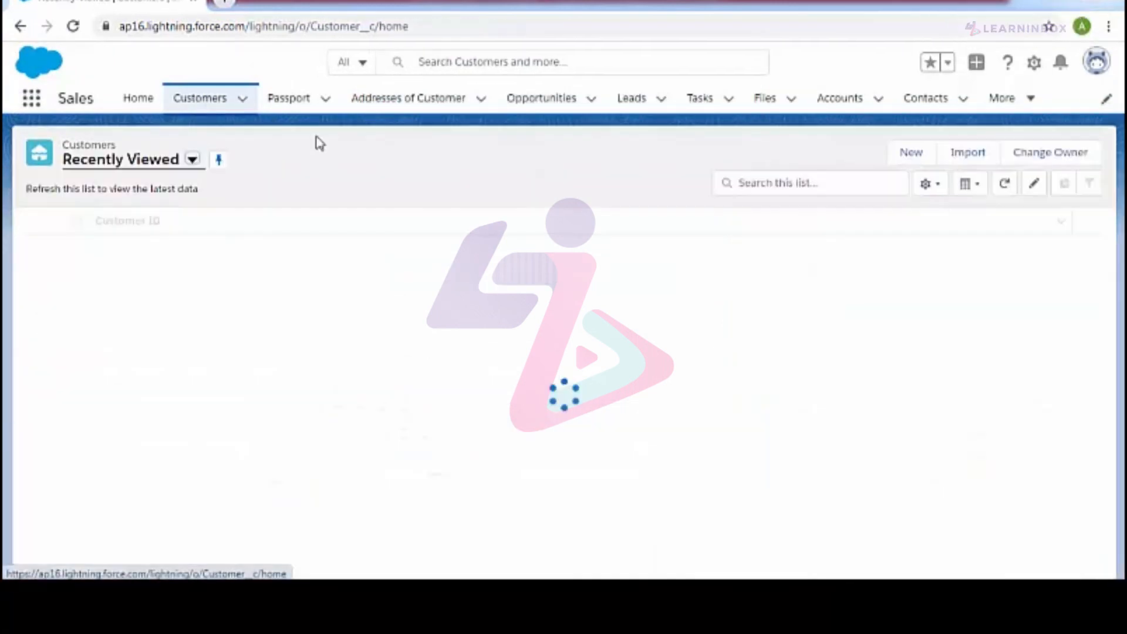
pyautogui.click(910, 162)
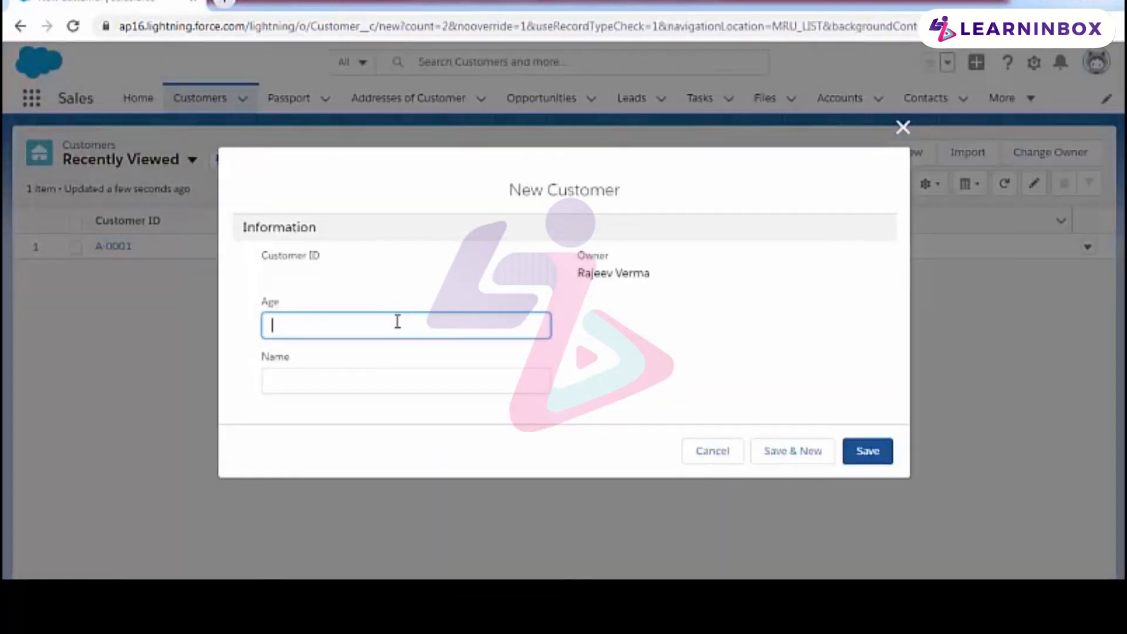
pyautogui.write('25')
pyautogui.click(382, 377)
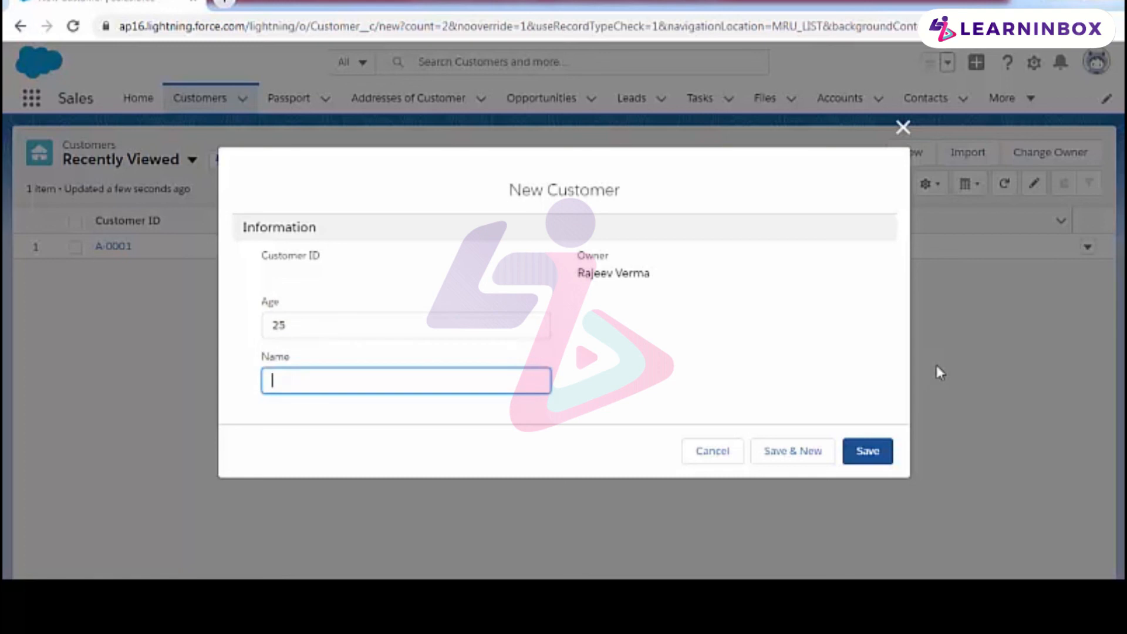
pyautogui.write('John')
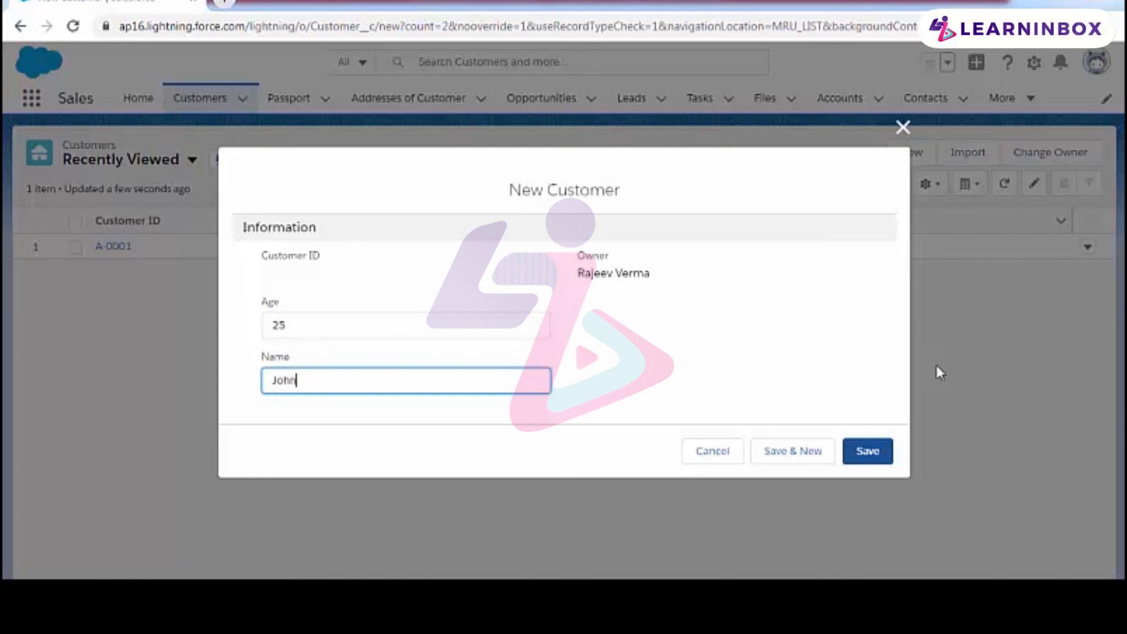
pyautogui.click(850, 453)
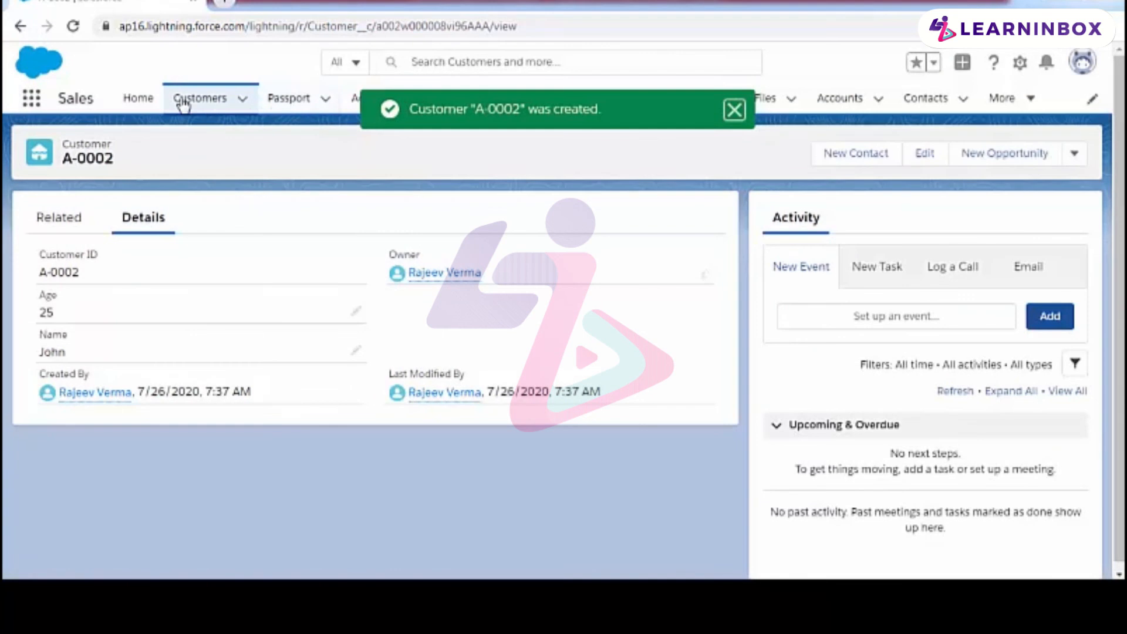
pyautogui.click(183, 101)
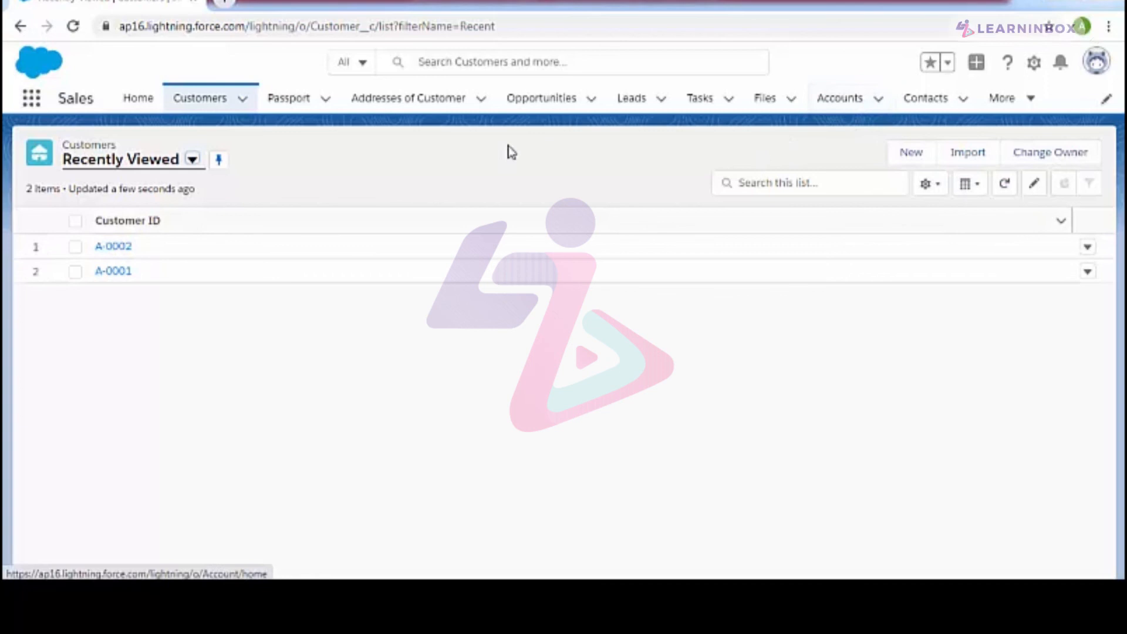
# Step: Create a passport record with status In Process, link it to the first-created customer (age 18), and save it
pyautogui.click(291, 100)
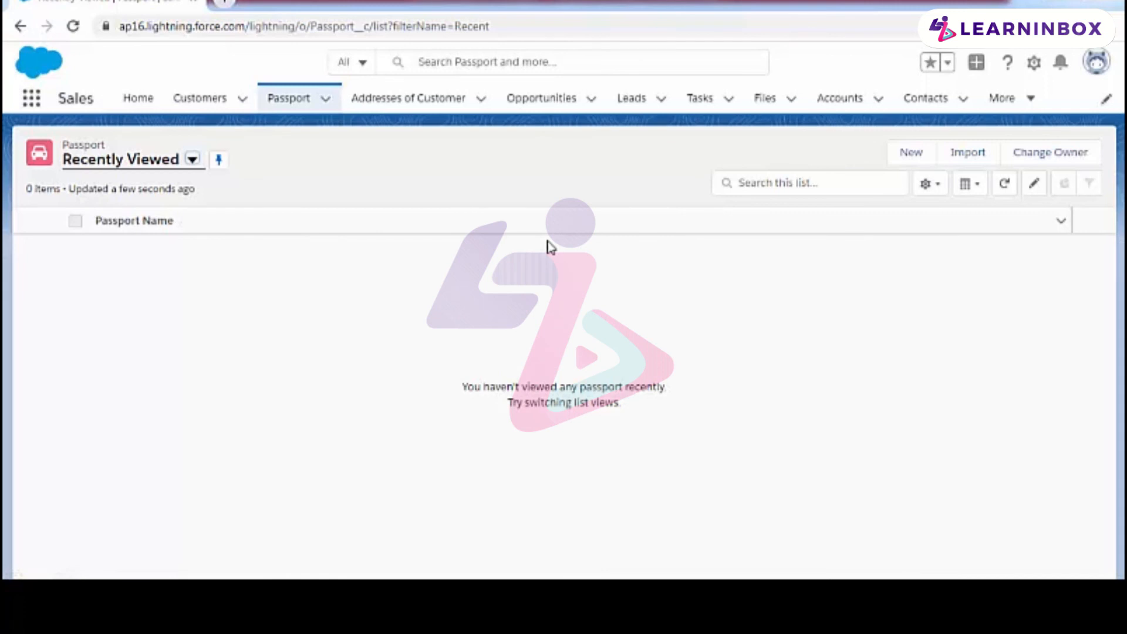
pyautogui.click(909, 155)
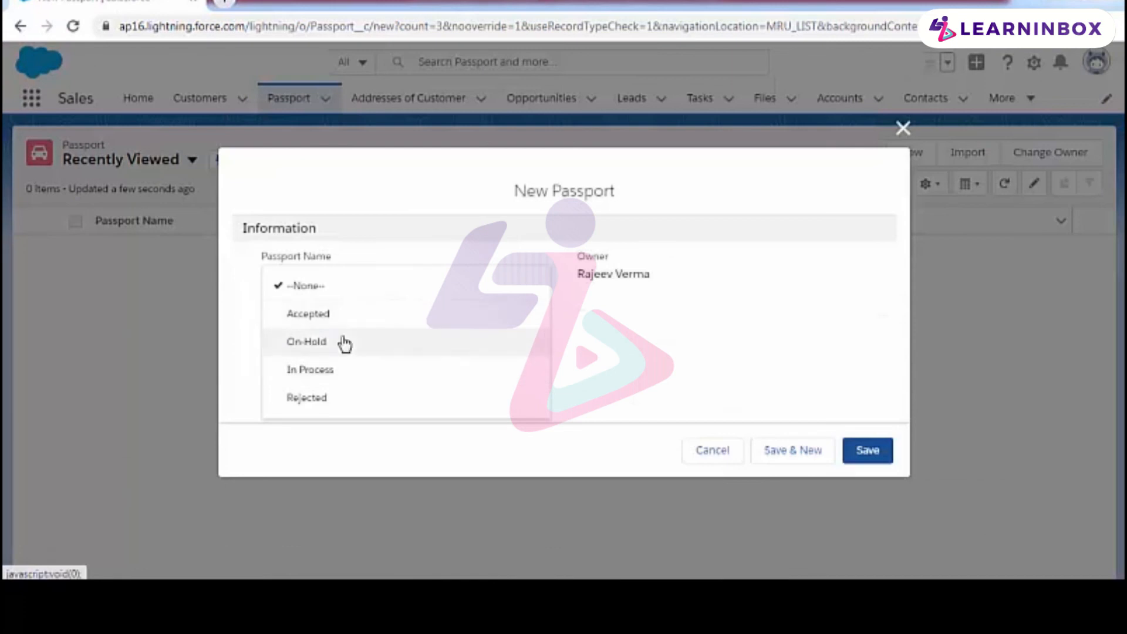
pyautogui.click(340, 371)
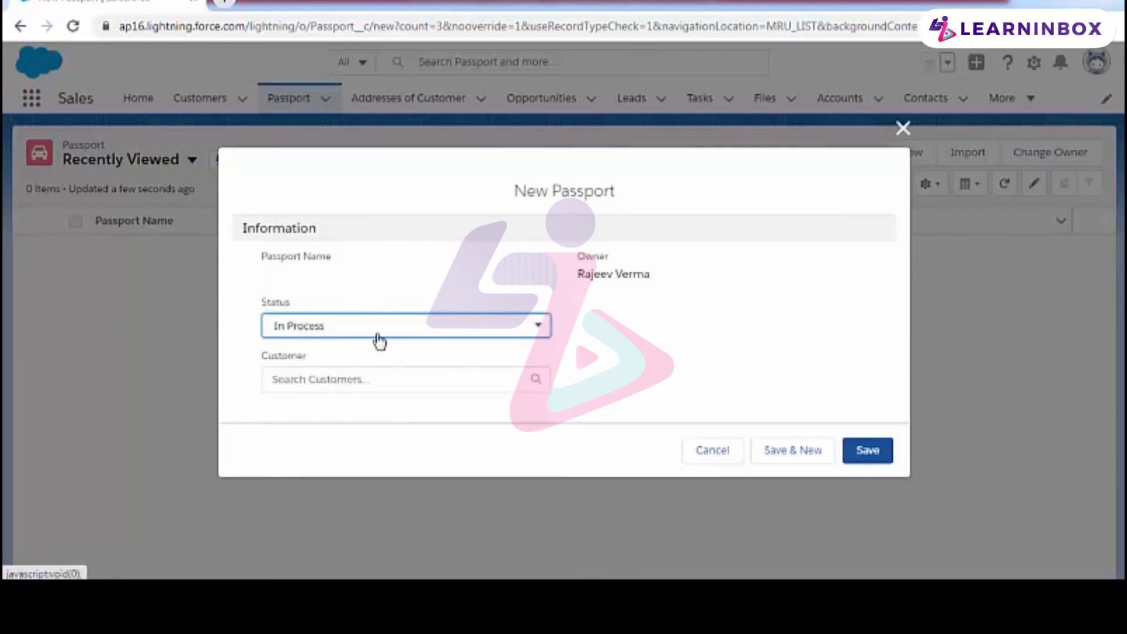
pyautogui.click(361, 379)
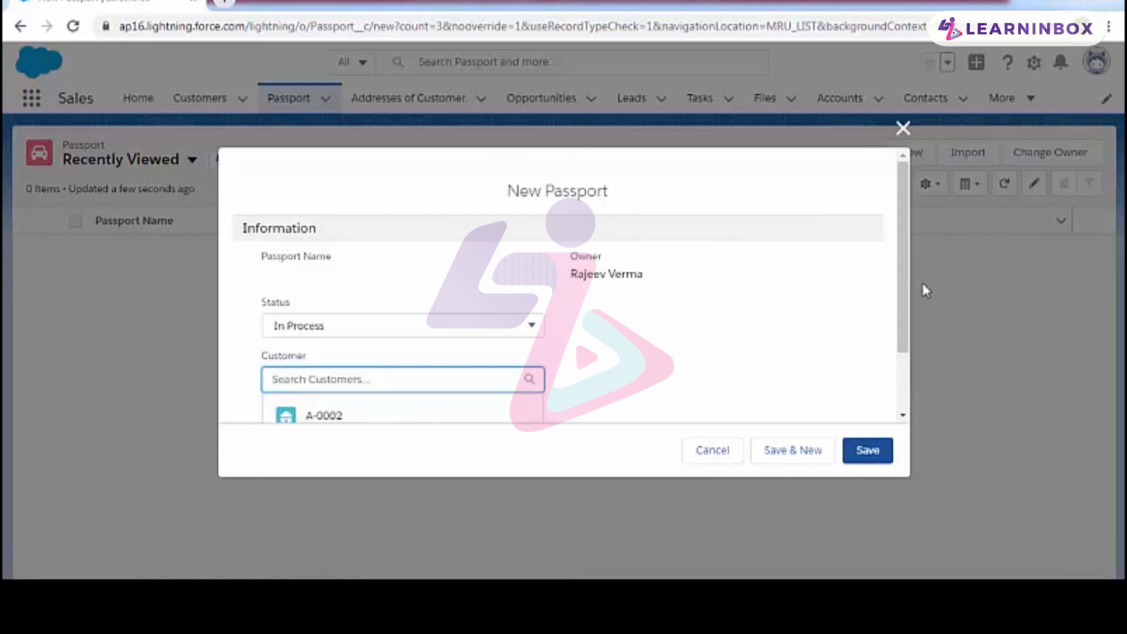
pyautogui.moveTo(903, 286); pyautogui.dragTo(906, 352)
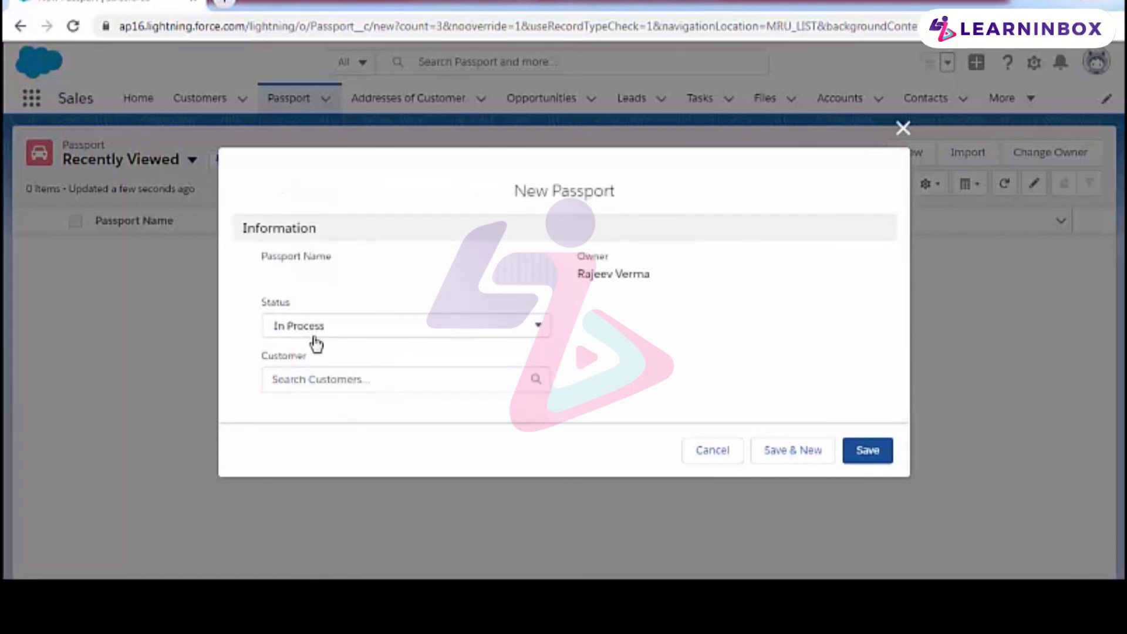
pyautogui.click(395, 387)
pyautogui.scroll(-2, 344, 384)
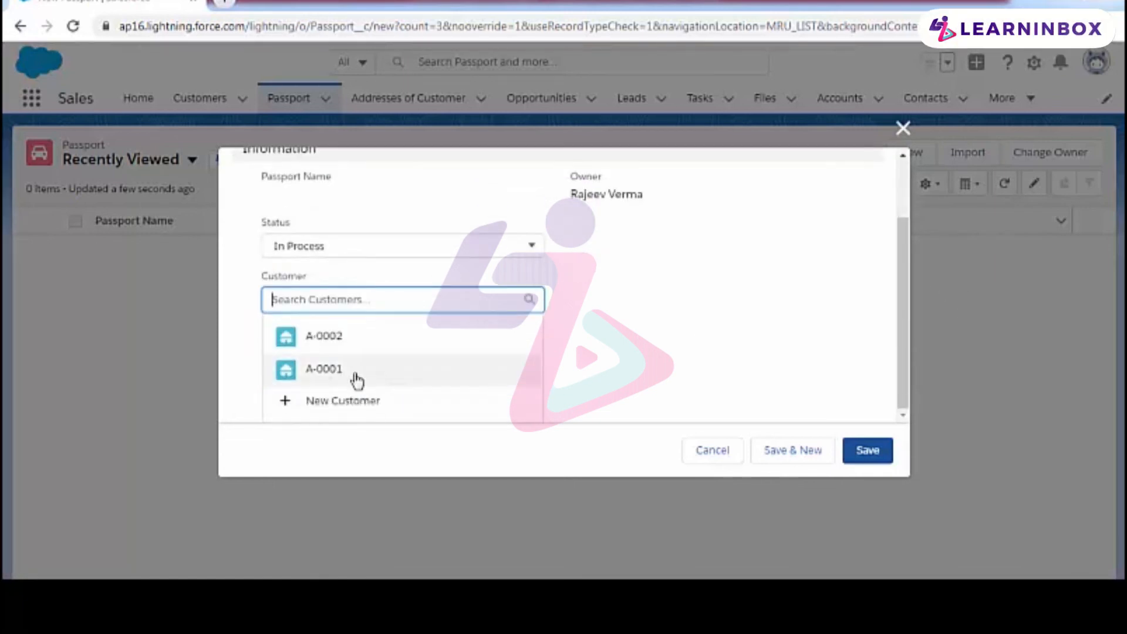
pyautogui.click(330, 375)
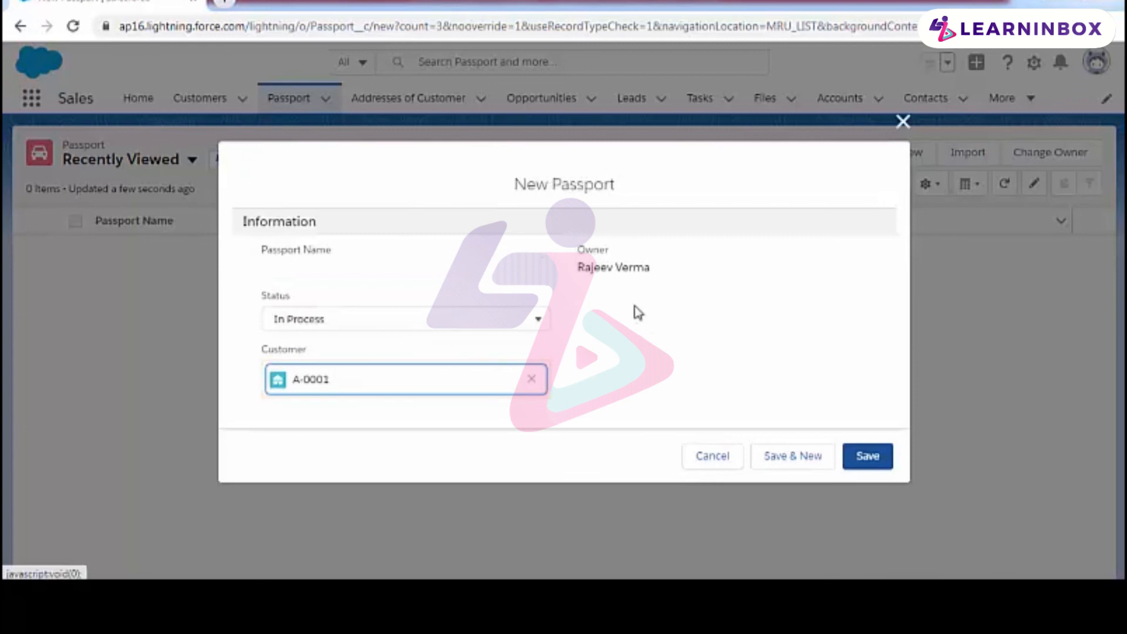
pyautogui.click(870, 459)
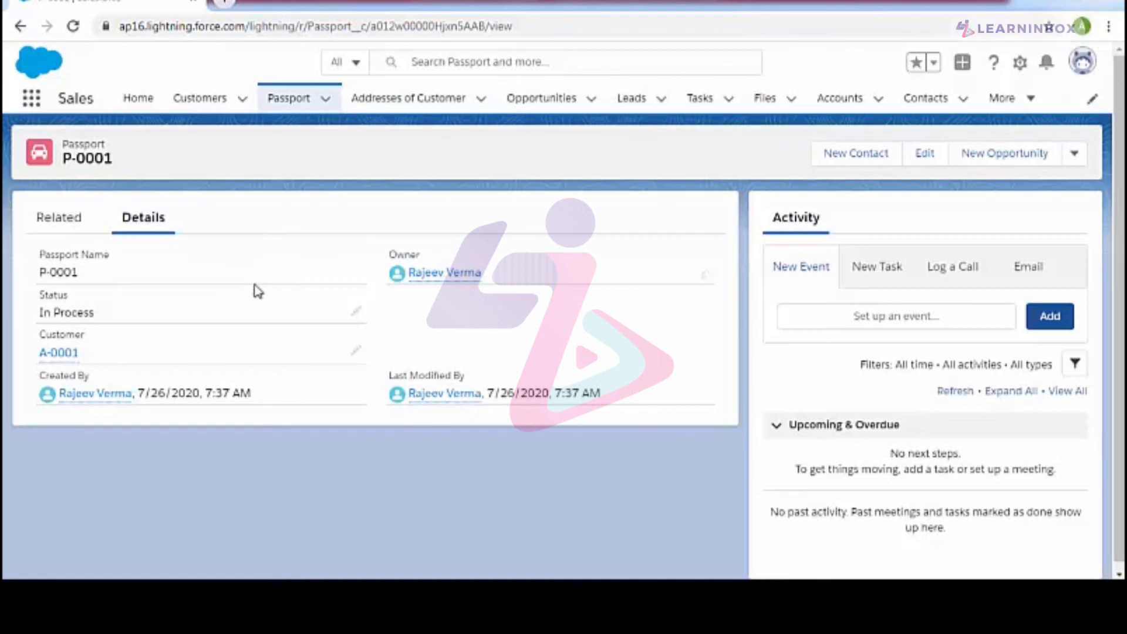
# Step: Open the first-created customer's record from the Customers list and examine its related passports and addresses
pyautogui.click(215, 101)
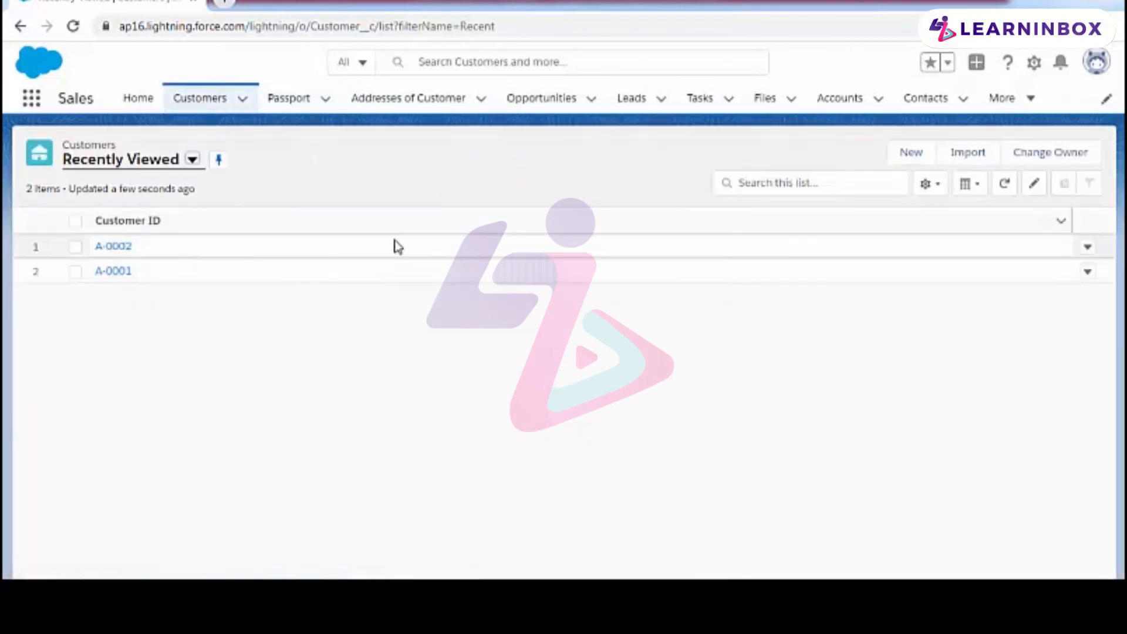
pyautogui.click(117, 272)
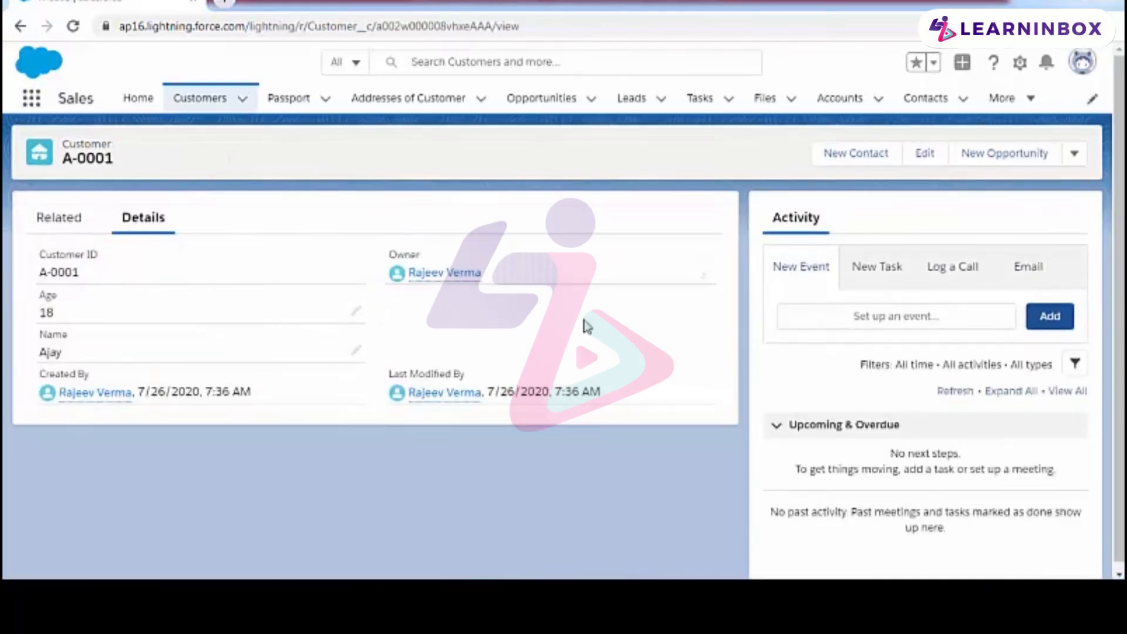
pyautogui.click(70, 232)
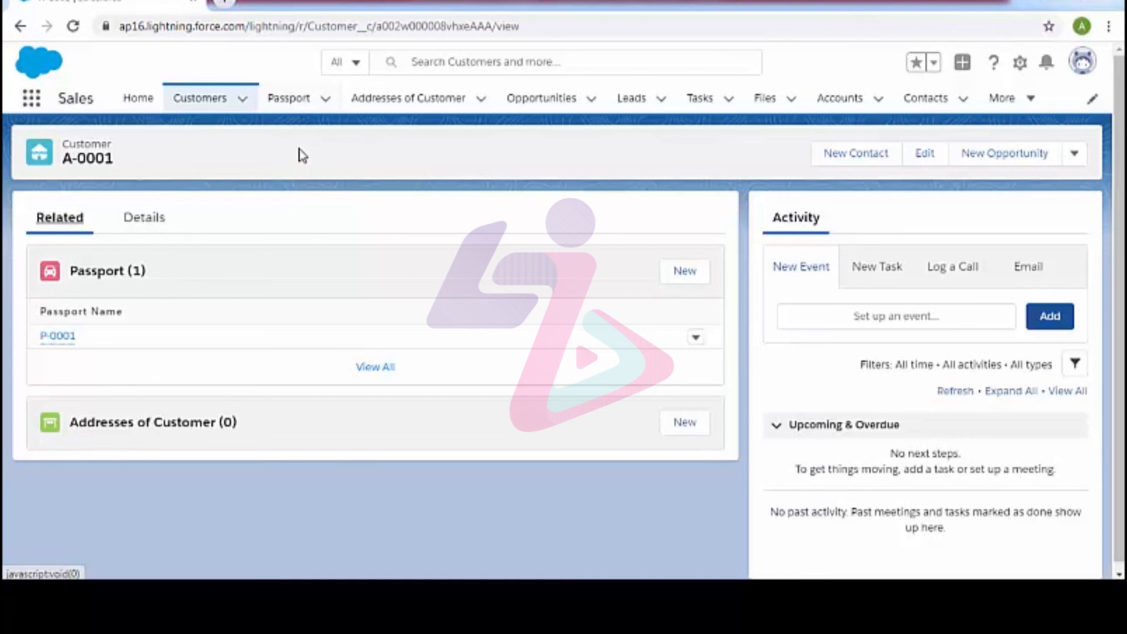
# Step: Delete the first-created customer (age 18) from the Customers list and confirm the deletion
pyautogui.click(220, 106)
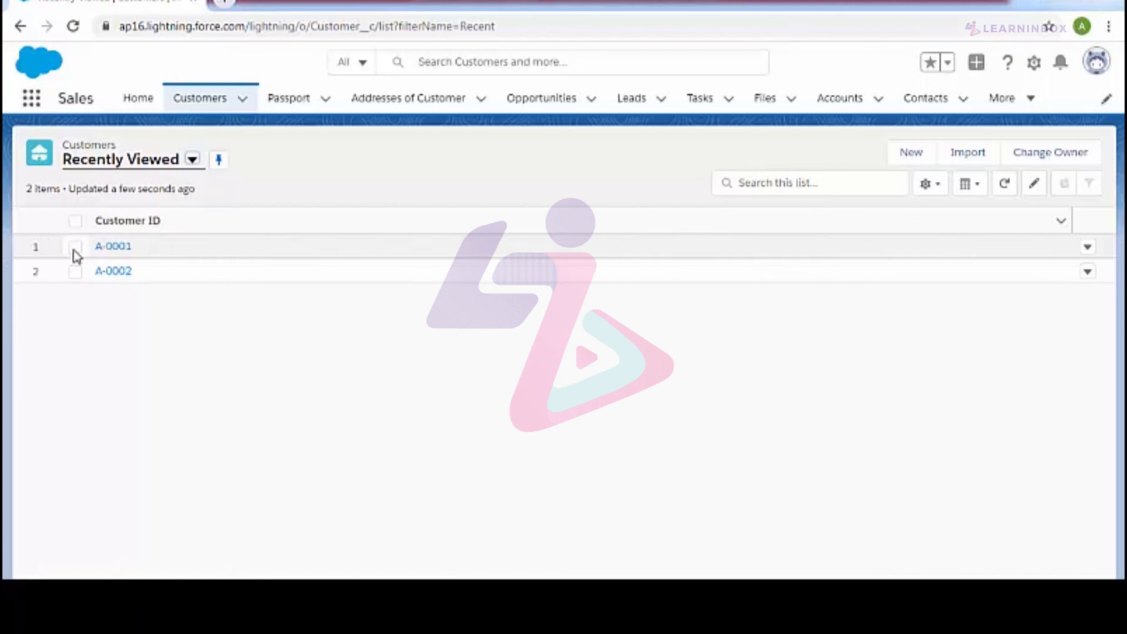
pyautogui.click(112, 252)
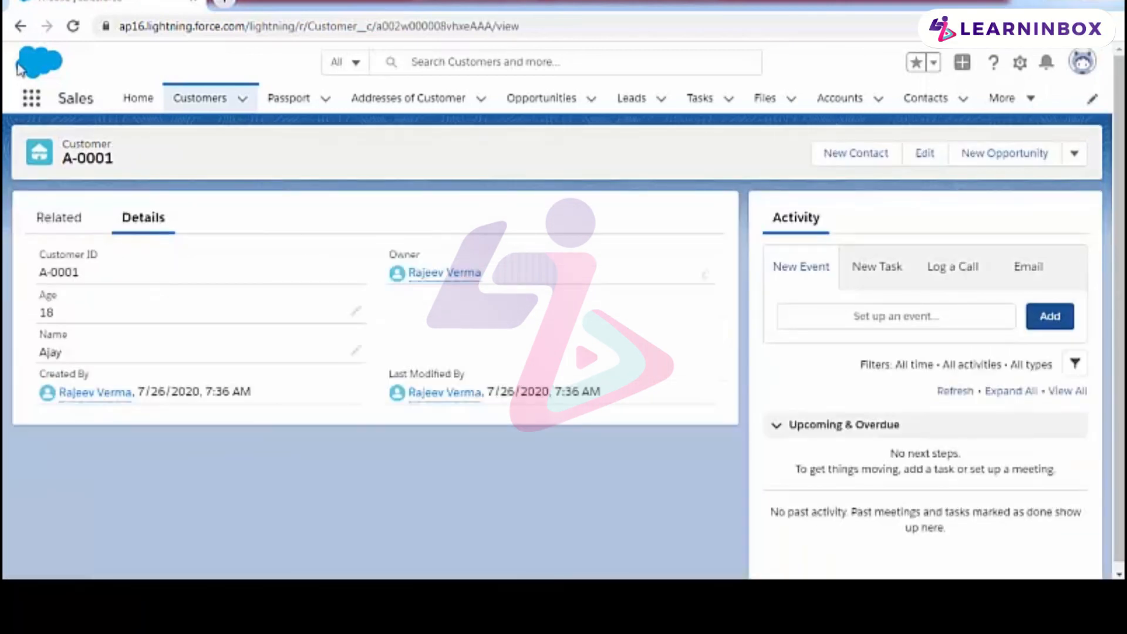
pyautogui.click(20, 26)
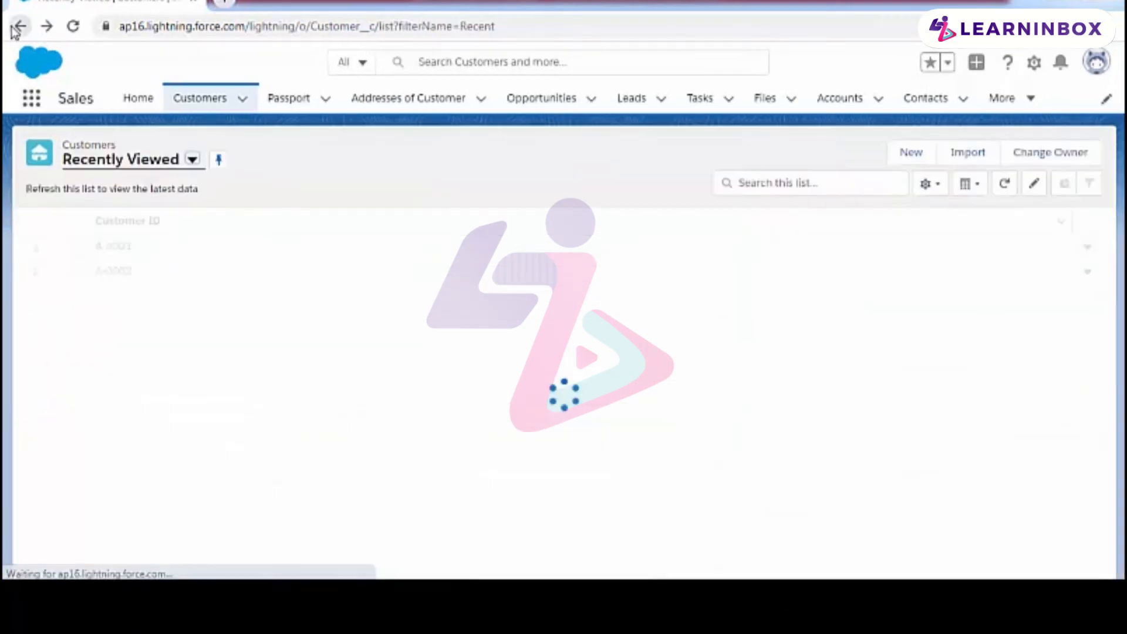
pyautogui.click(74, 249)
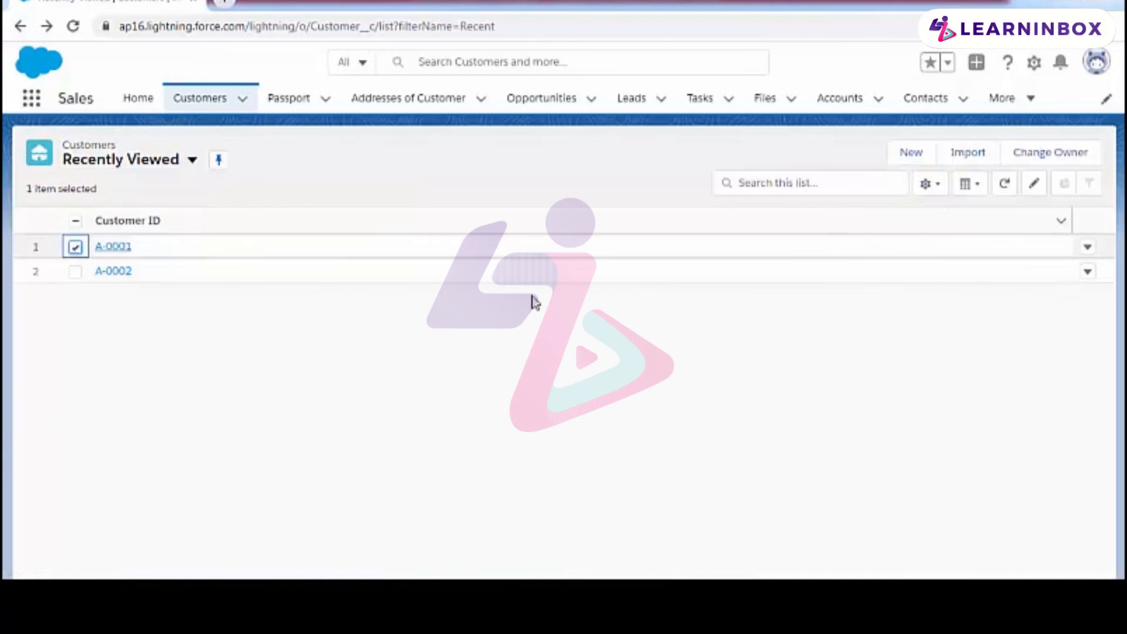
pyautogui.click(1087, 249)
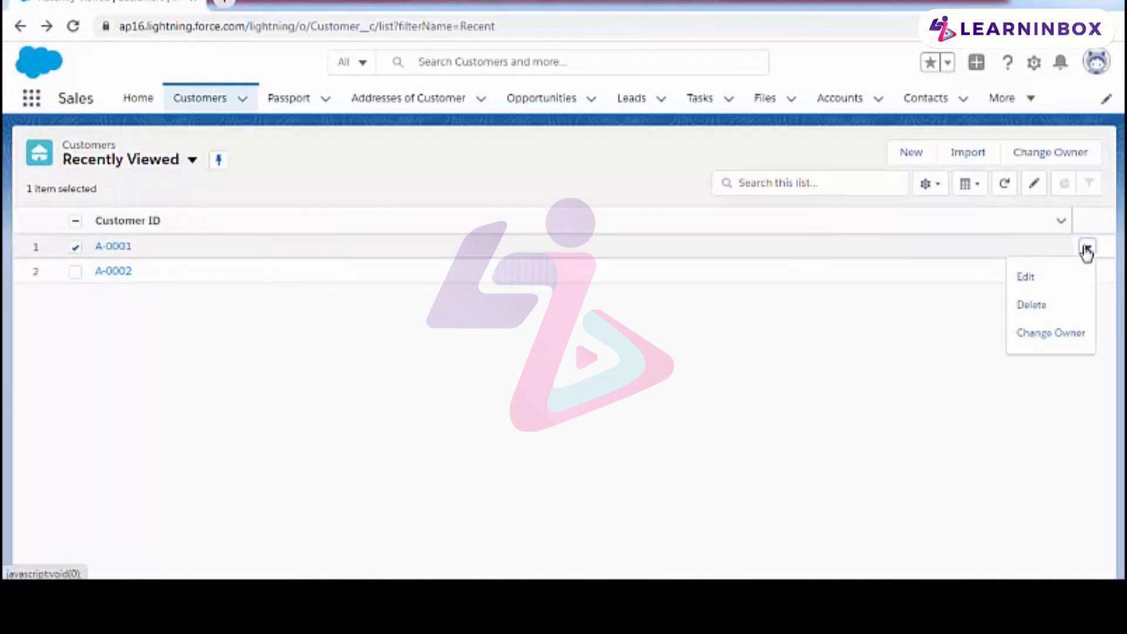
pyautogui.click(1047, 304)
pyautogui.click(781, 357)
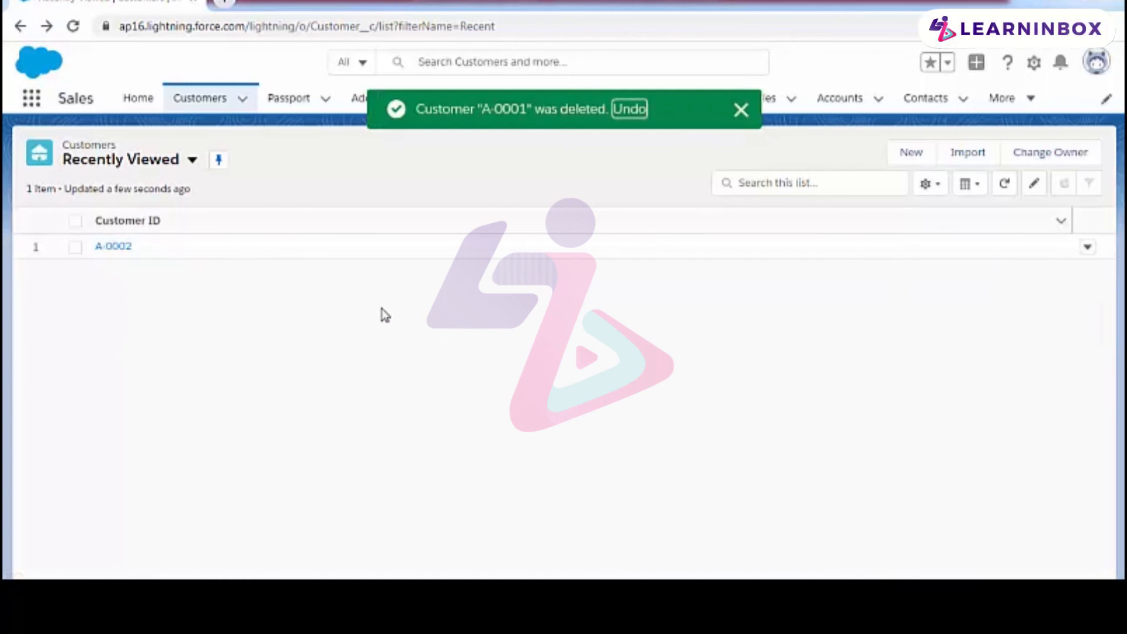
# Step: Open the passport record to check its Customer field, and return to the Passport list
pyautogui.click(290, 103)
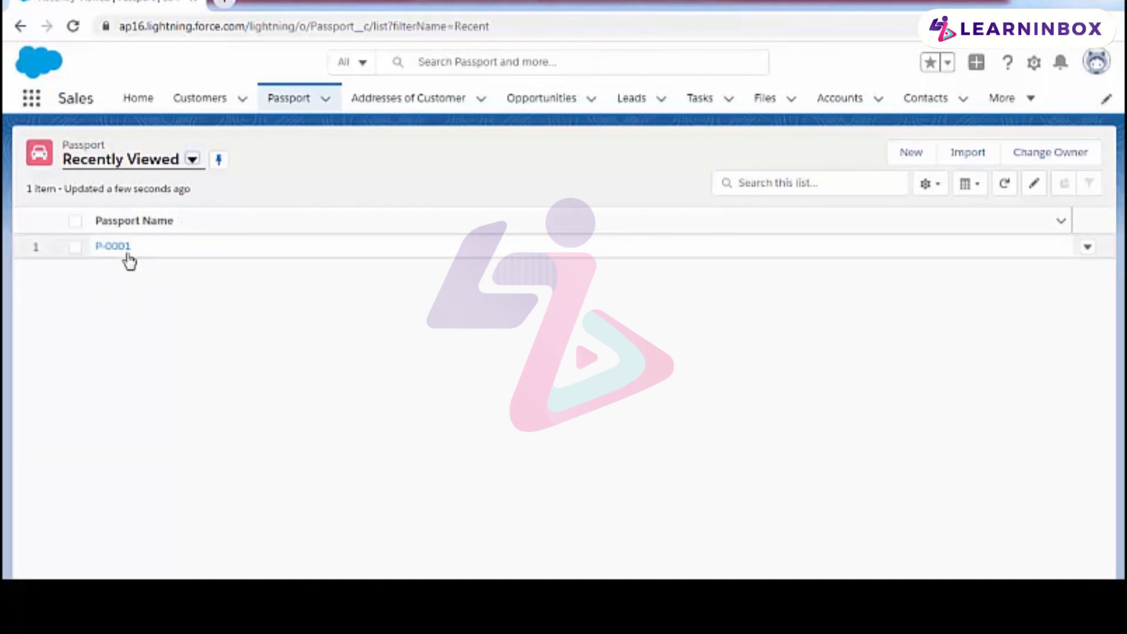
pyautogui.click(112, 246)
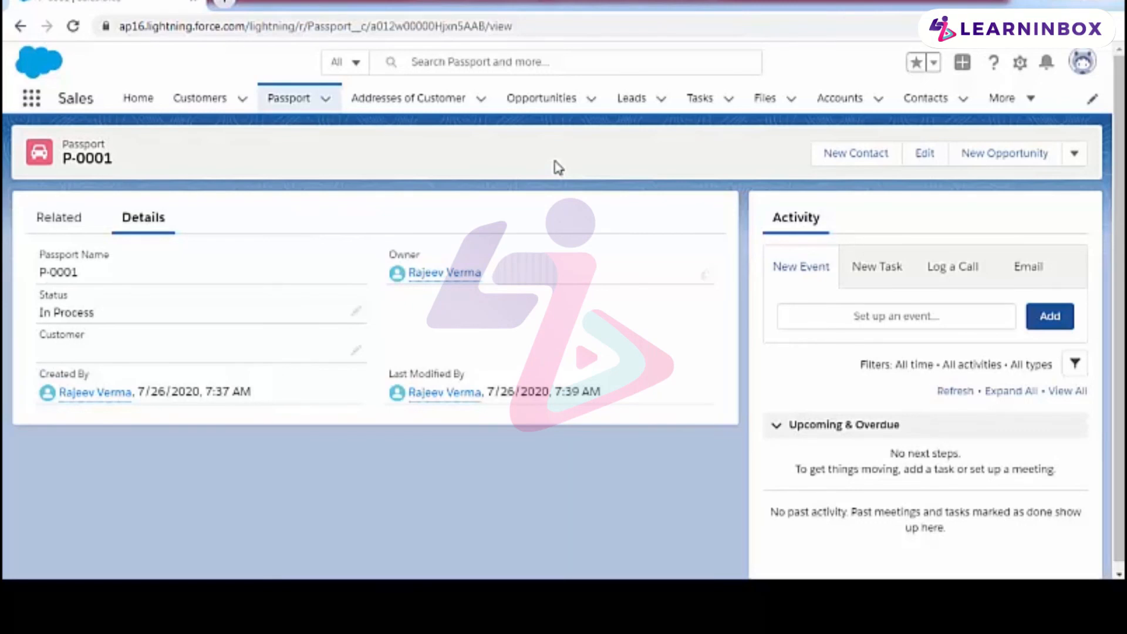
pyautogui.click(30, 33)
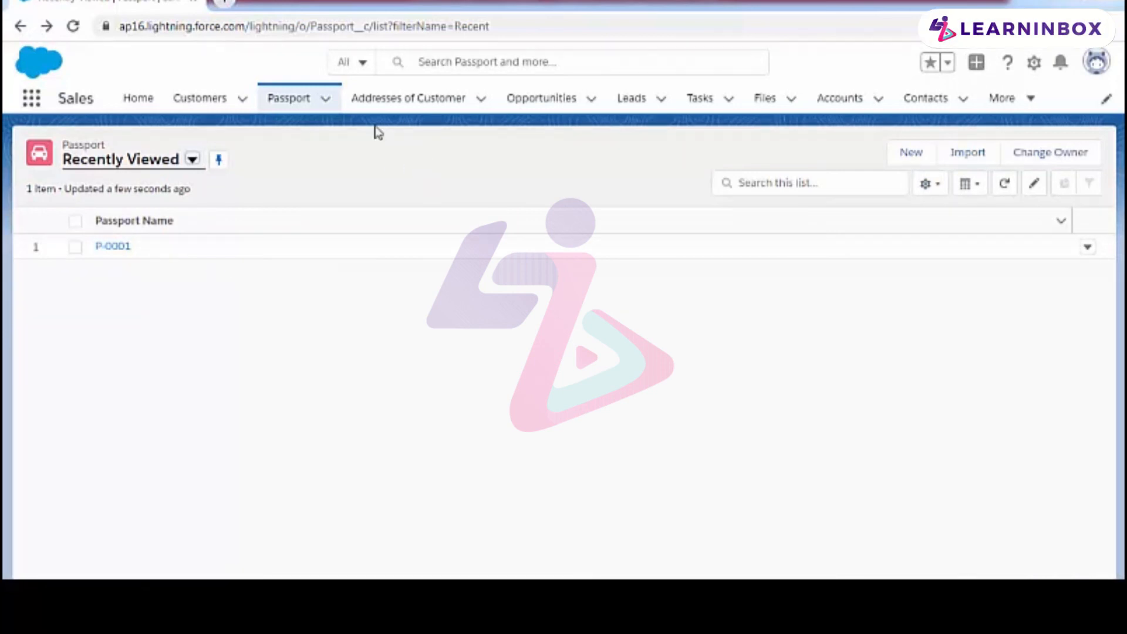
# Step: Create an Address of Customer record with the street address and city, link it to the remaining customer, and save it
pyautogui.click(393, 106)
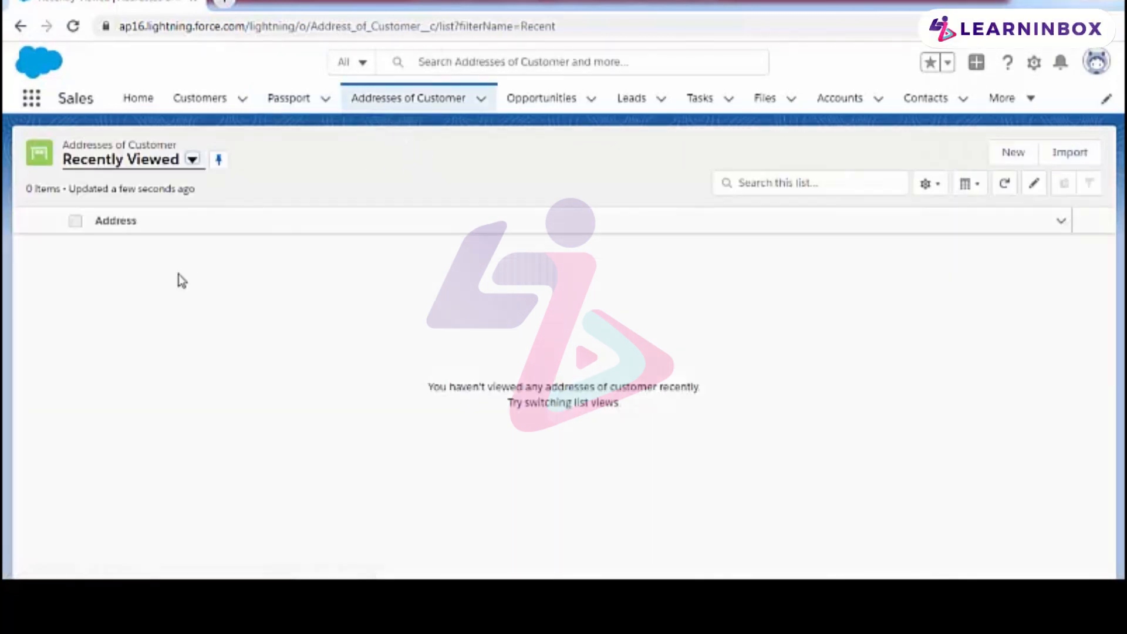
pyautogui.click(1012, 153)
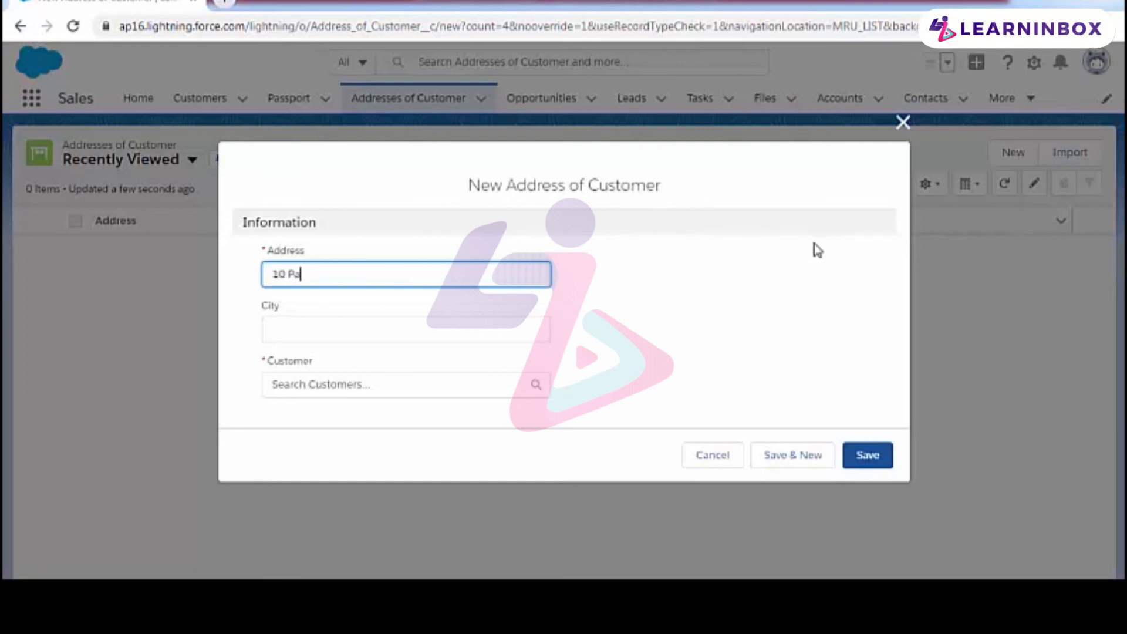
pyautogui.write('street')
pyautogui.click(428, 327)
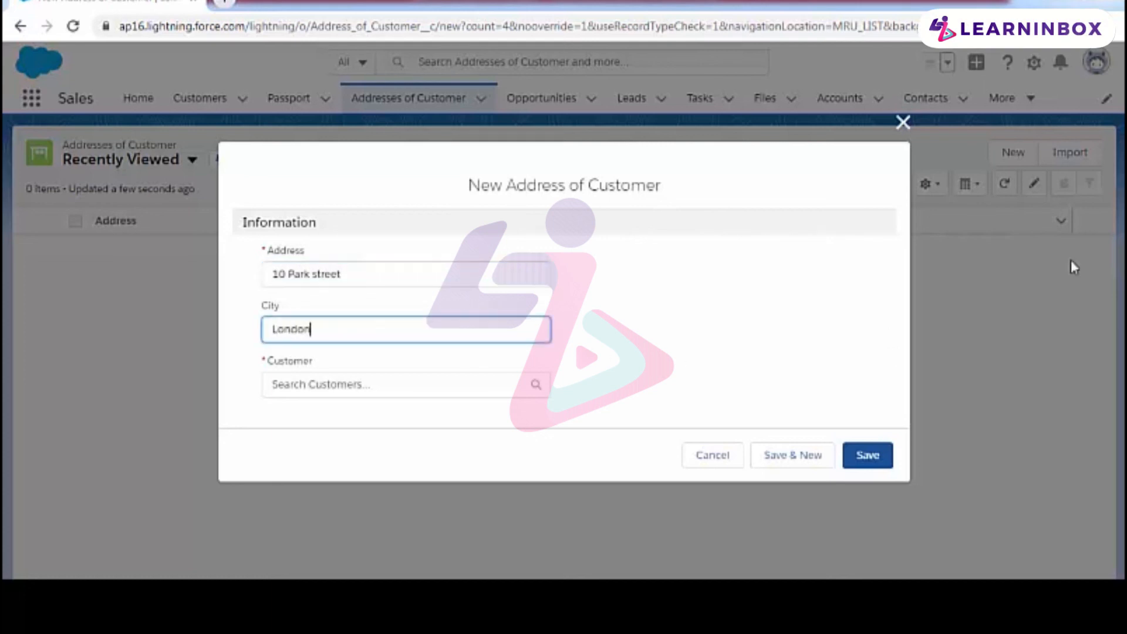
pyautogui.click(476, 377)
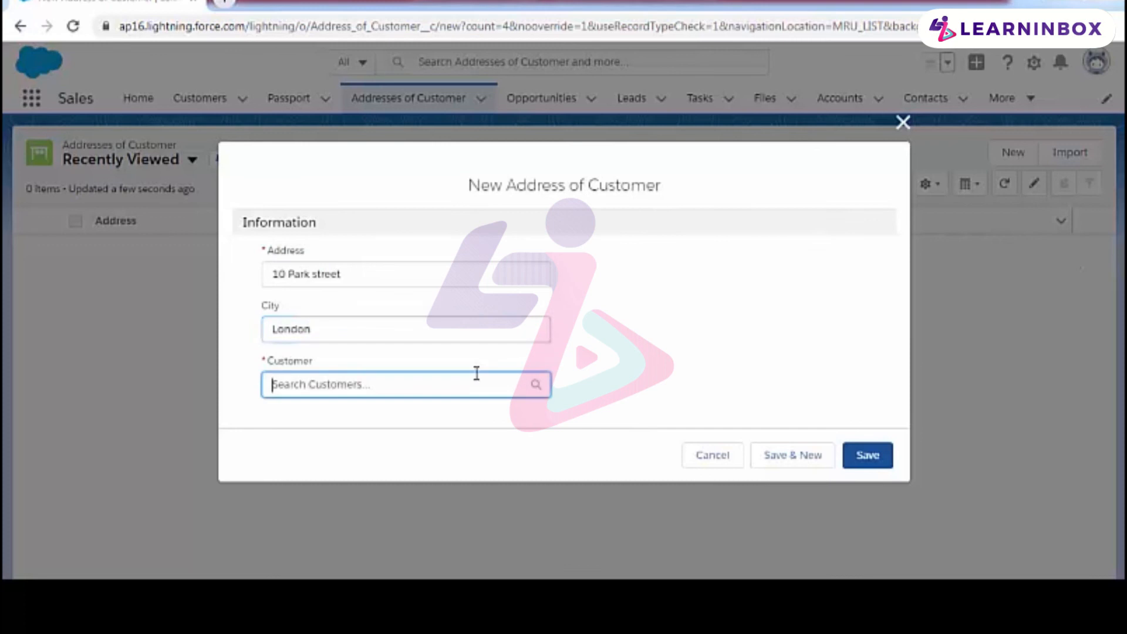
pyautogui.click(534, 386)
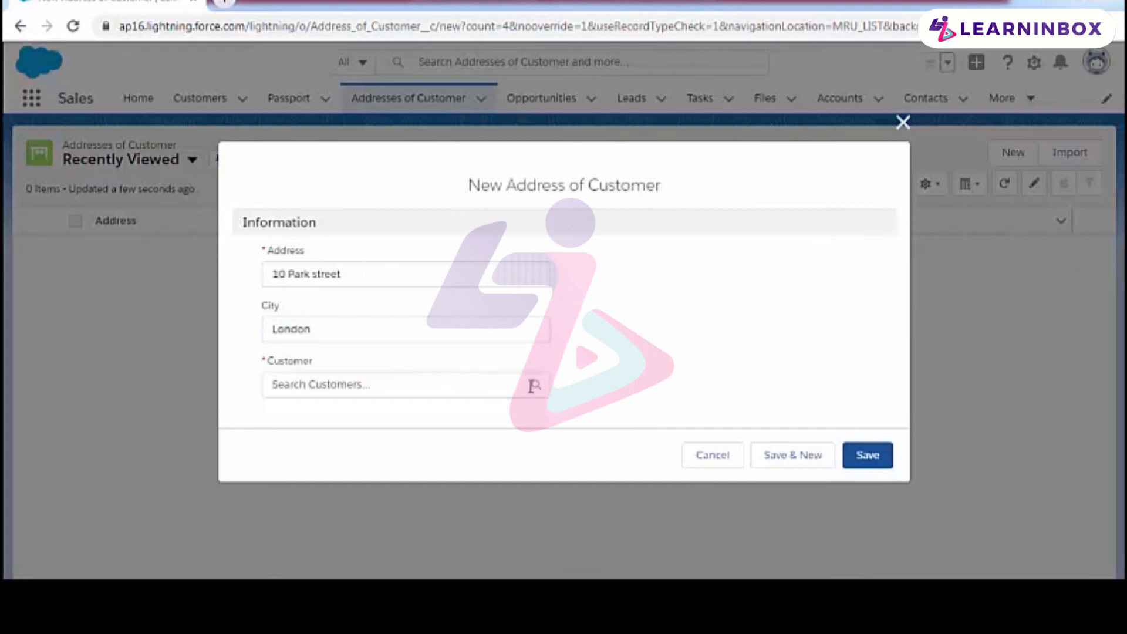
pyautogui.click(468, 388)
pyautogui.scroll(-1, 350, 409)
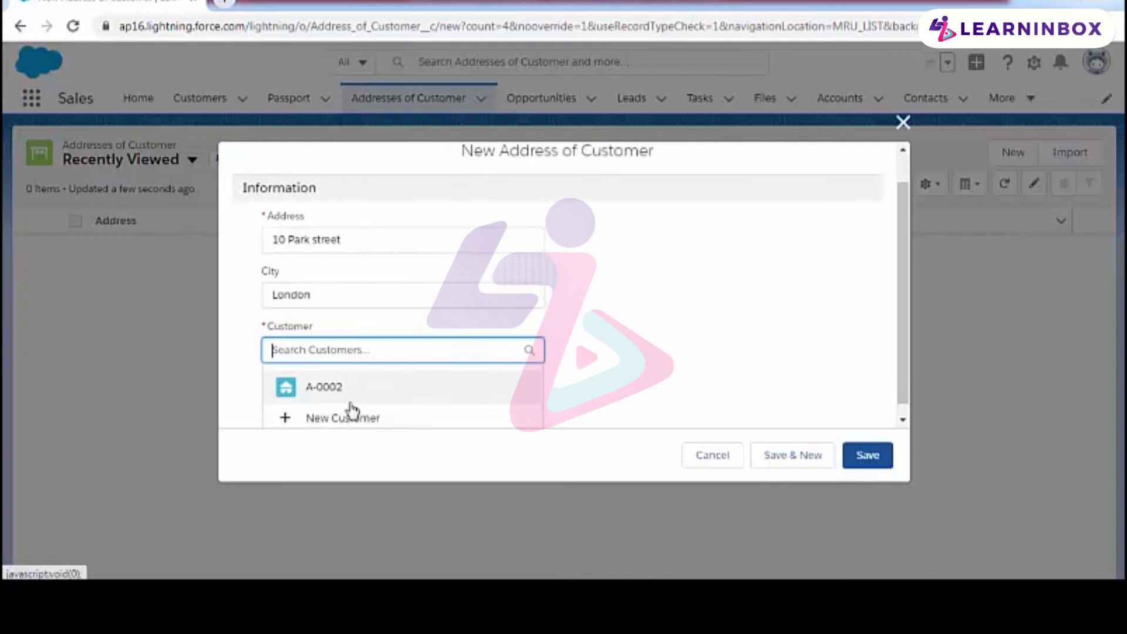
pyautogui.click(333, 374)
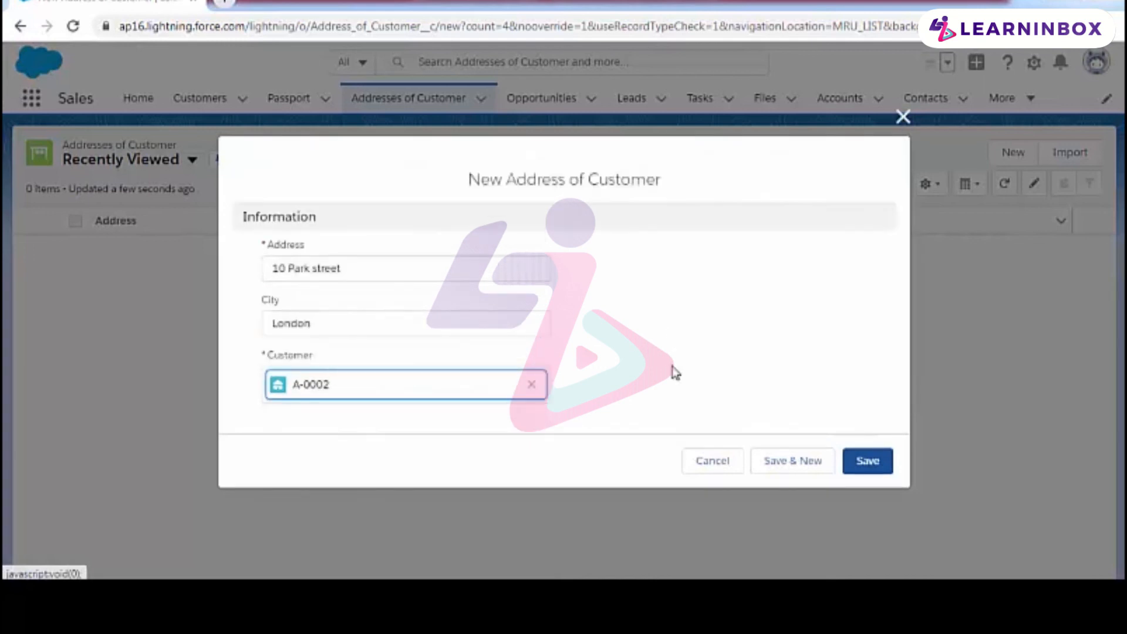
pyautogui.click(869, 462)
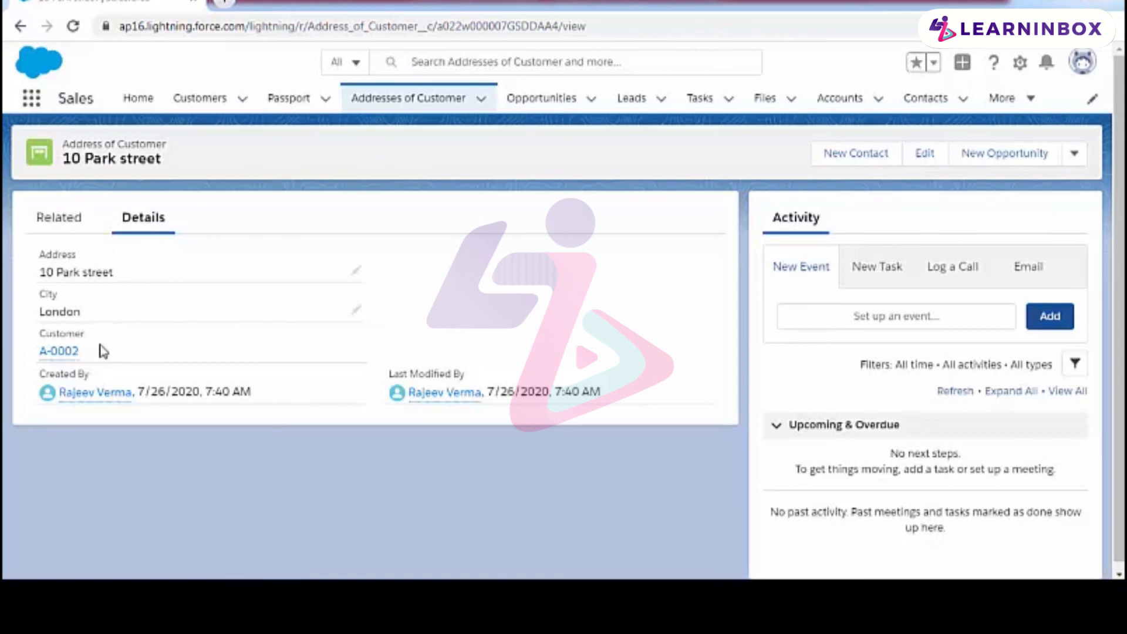
# Step: Open the remaining customer's record (age 25) and examine its related passports and addresses
pyautogui.click(185, 106)
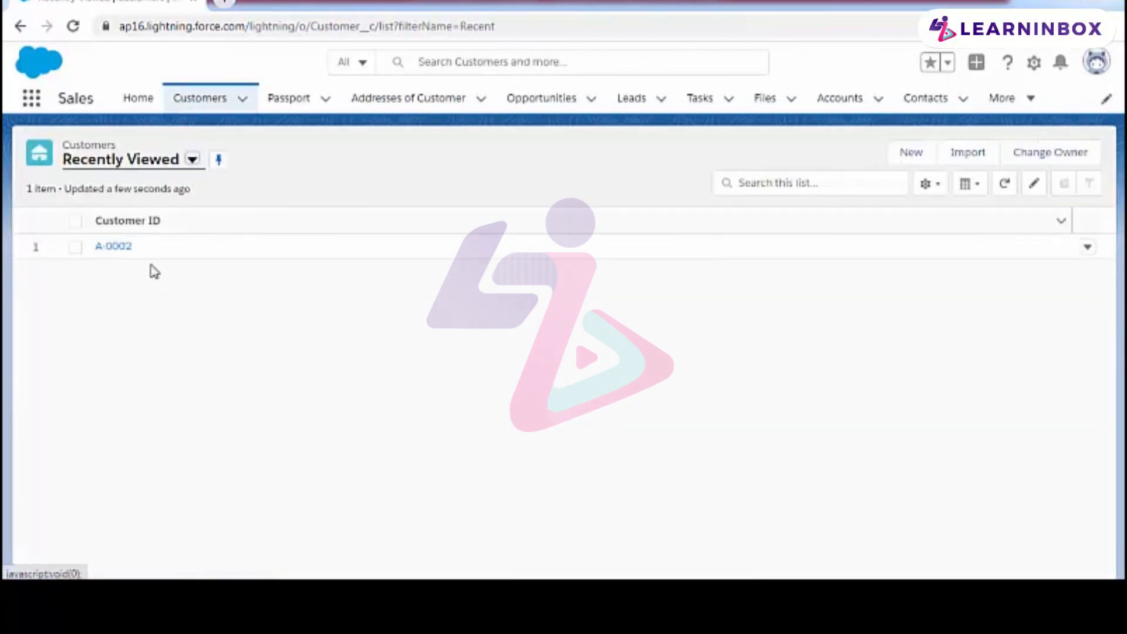
pyautogui.click(110, 250)
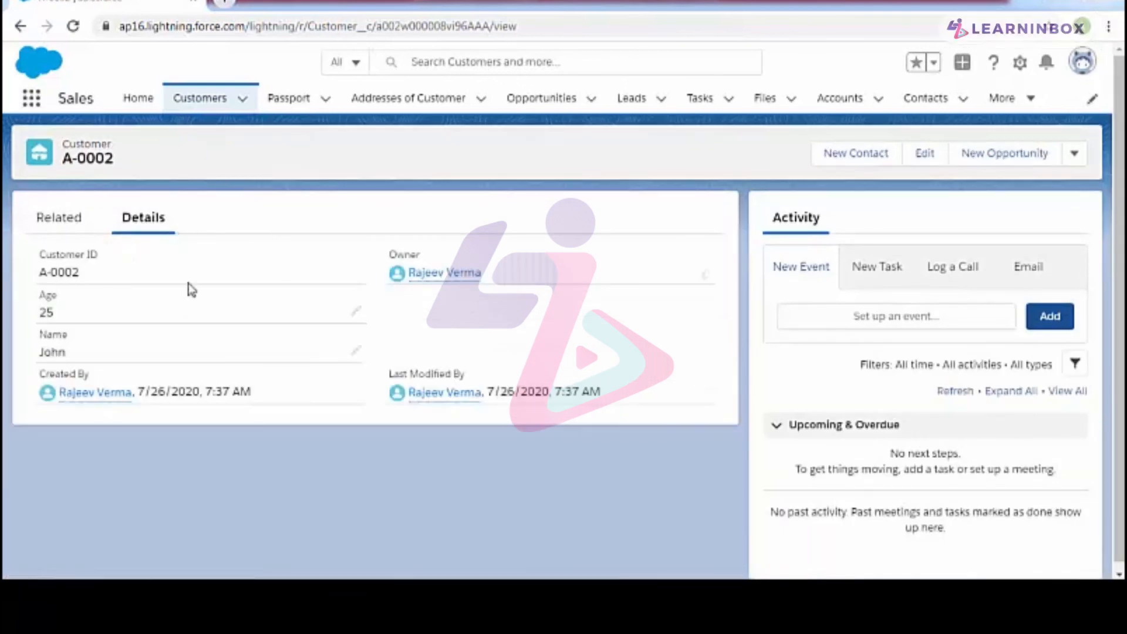
pyautogui.click(70, 225)
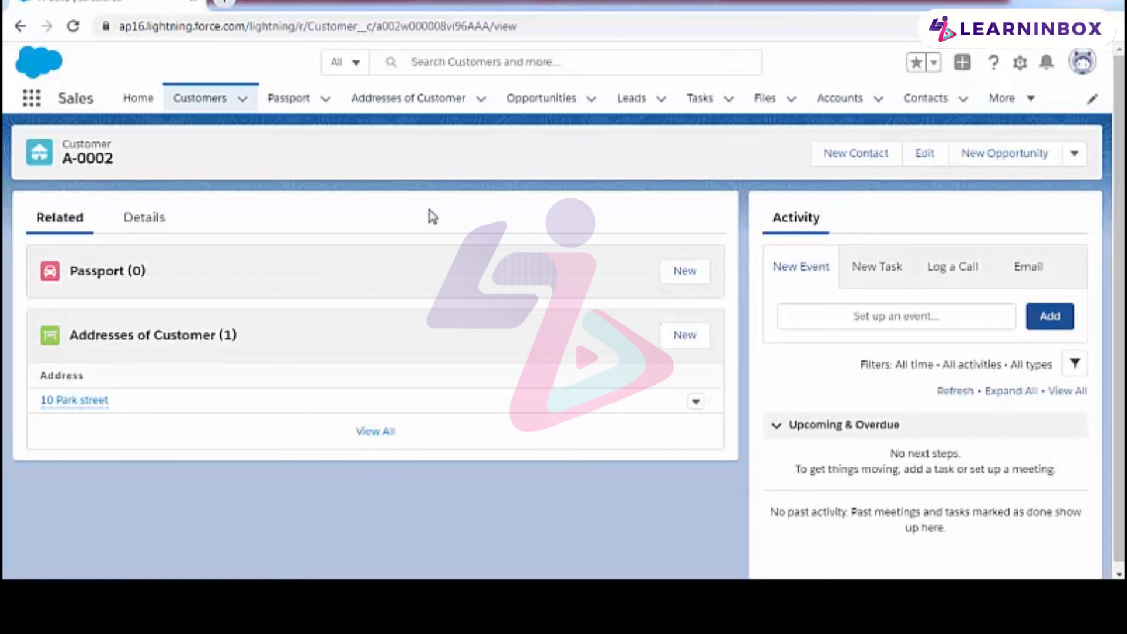
# Step: Delete the remaining customer from the Customers list, confirm the deletion, and check the Addresses of Customer list for its linked address
pyautogui.click(204, 103)
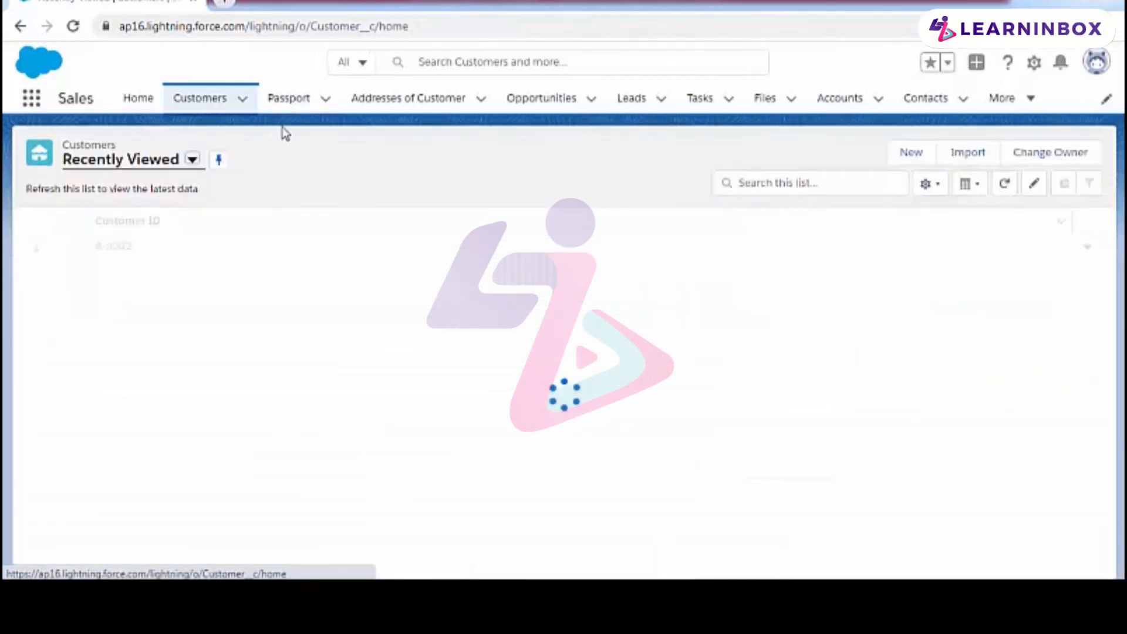
pyautogui.click(75, 246)
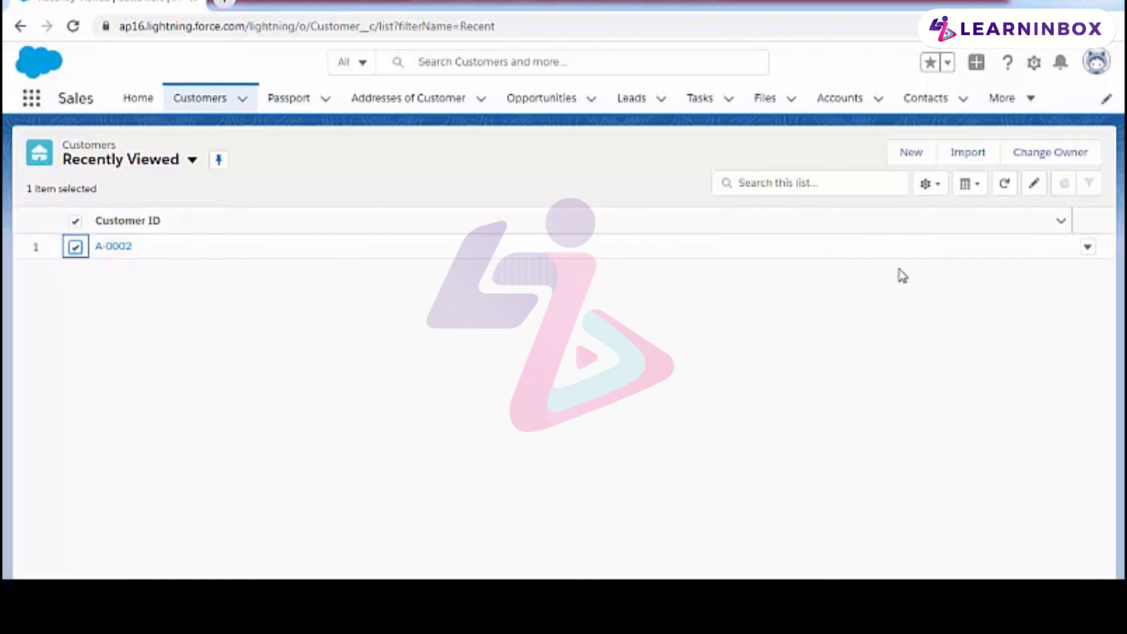
pyautogui.click(1087, 247)
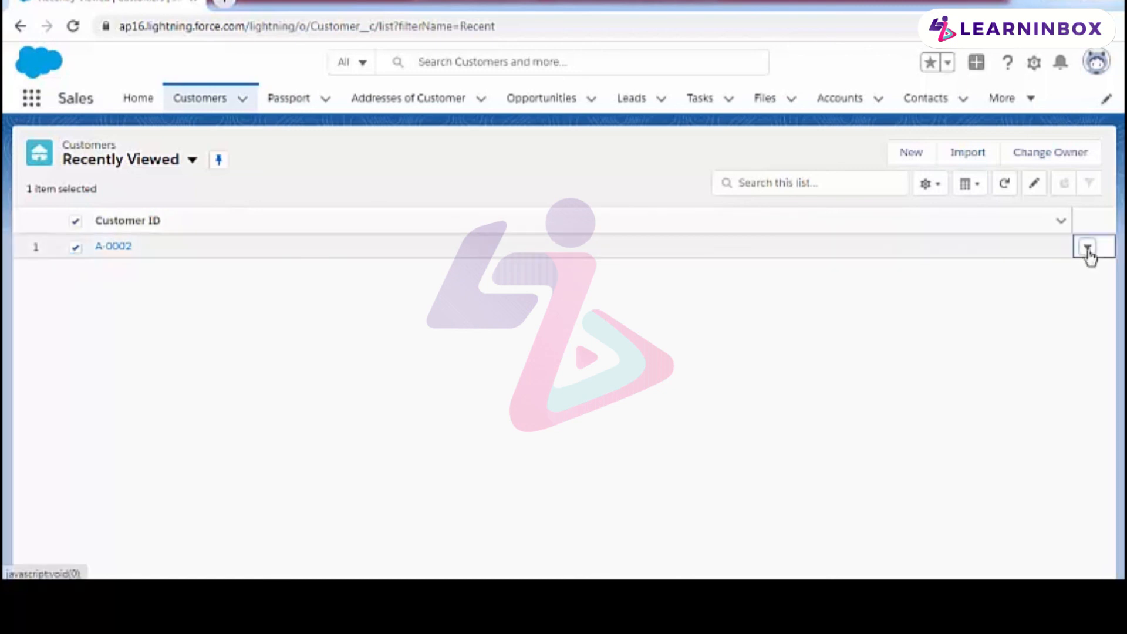
pyautogui.click(1090, 252)
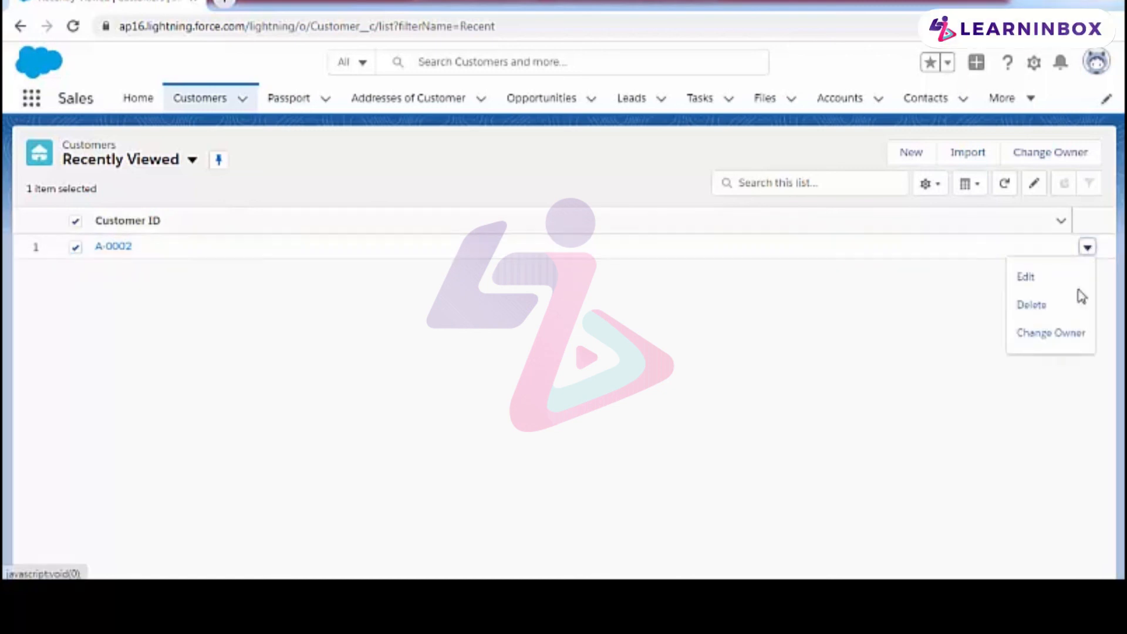
pyautogui.click(1046, 310)
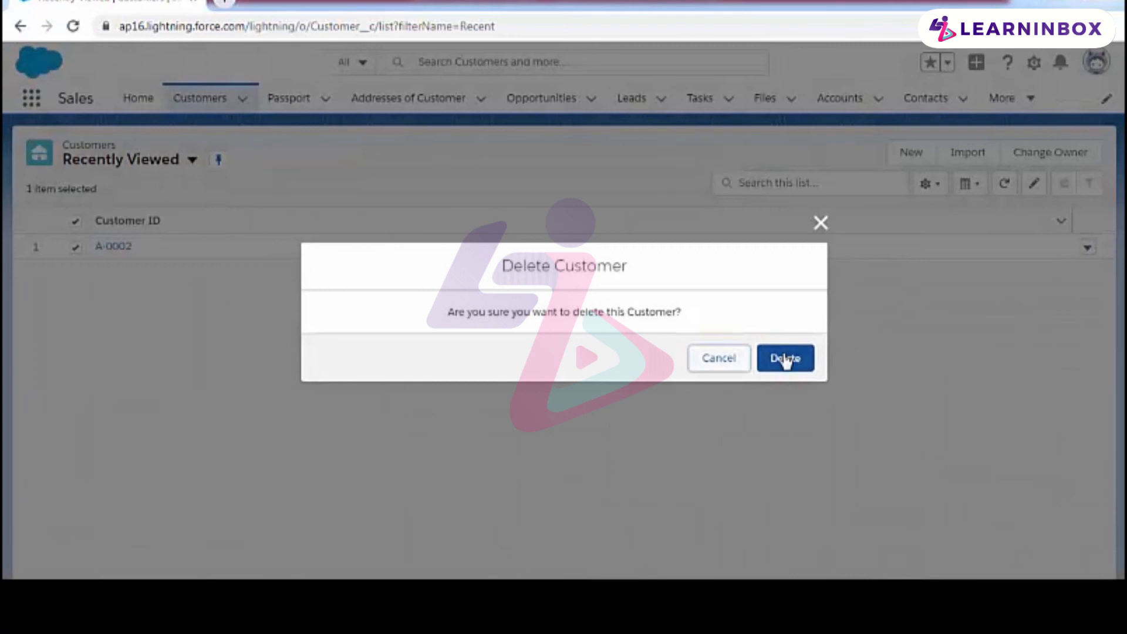
pyautogui.click(787, 358)
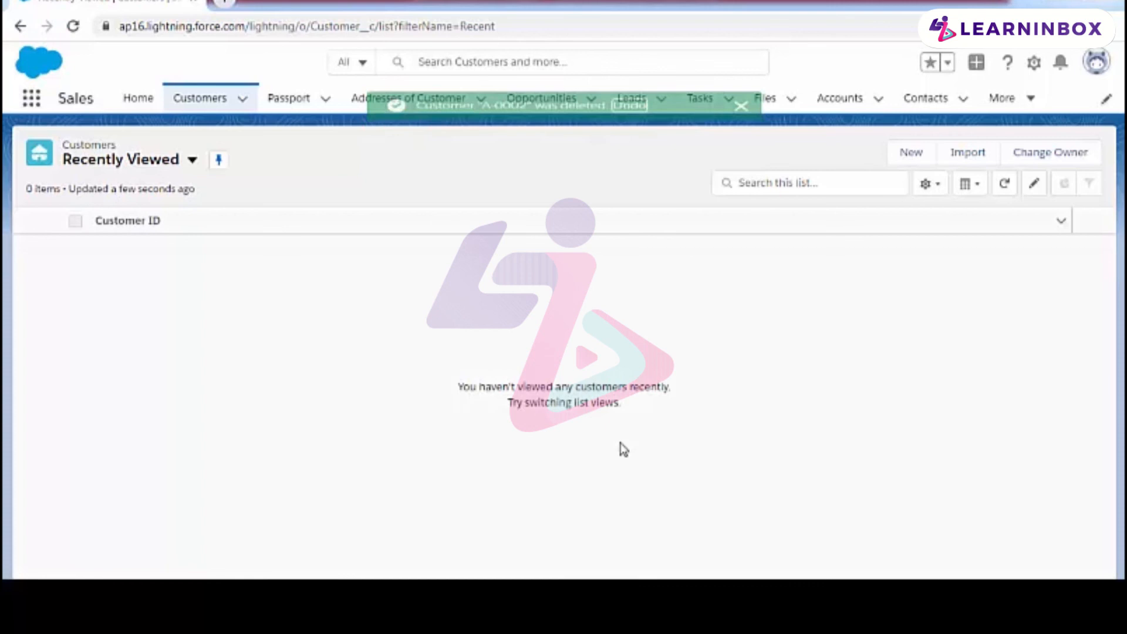
pyautogui.click(382, 98)
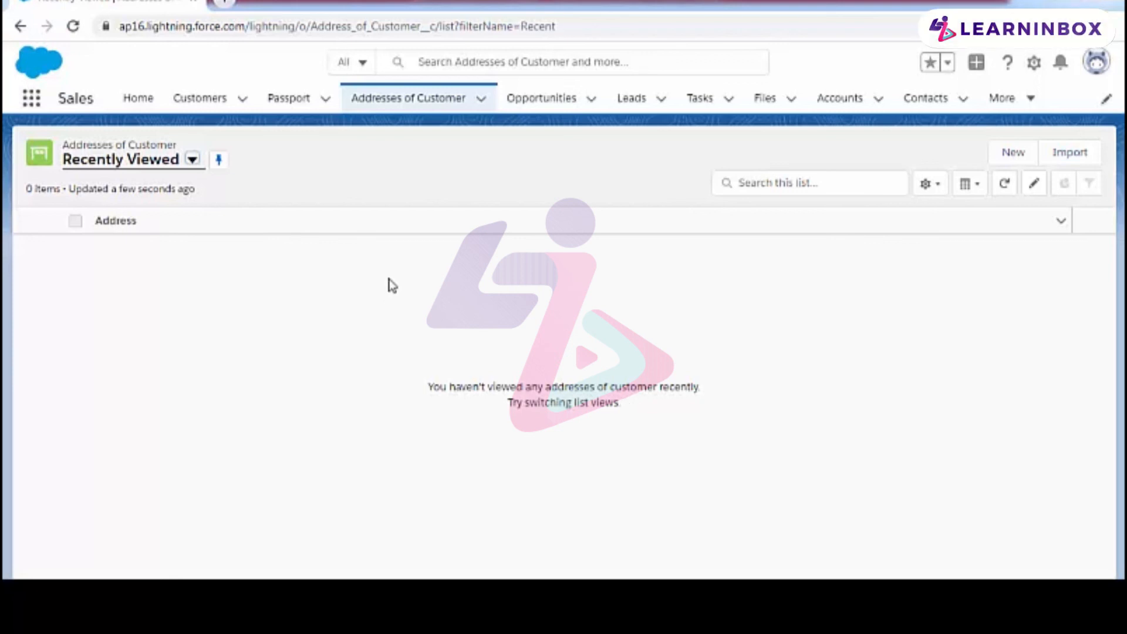
# Step: Switch to the PowerPoint presentation, start the slide show from the Relationships slide, and advance to the References slide
pyautogui.click(138, 98)
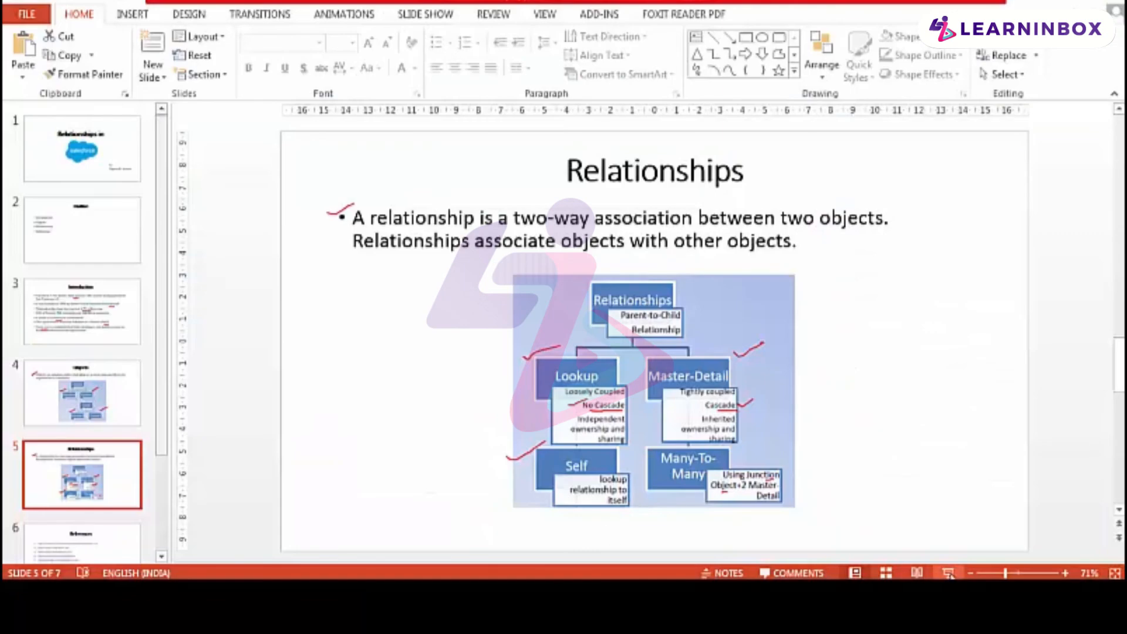
pyautogui.click(949, 574)
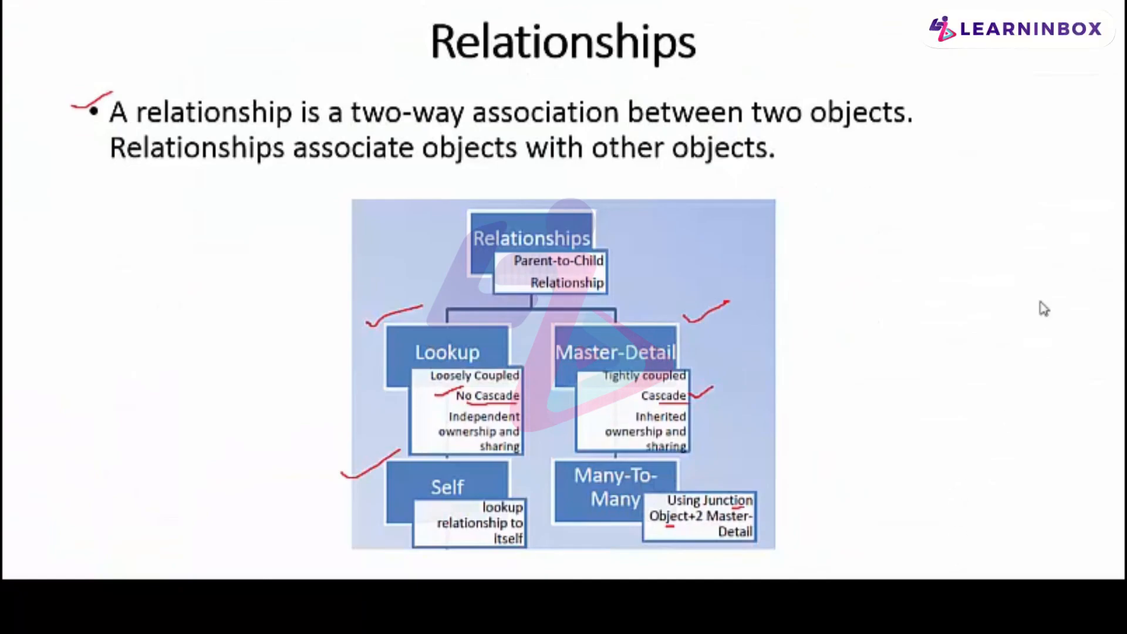
pyautogui.click(1043, 308)
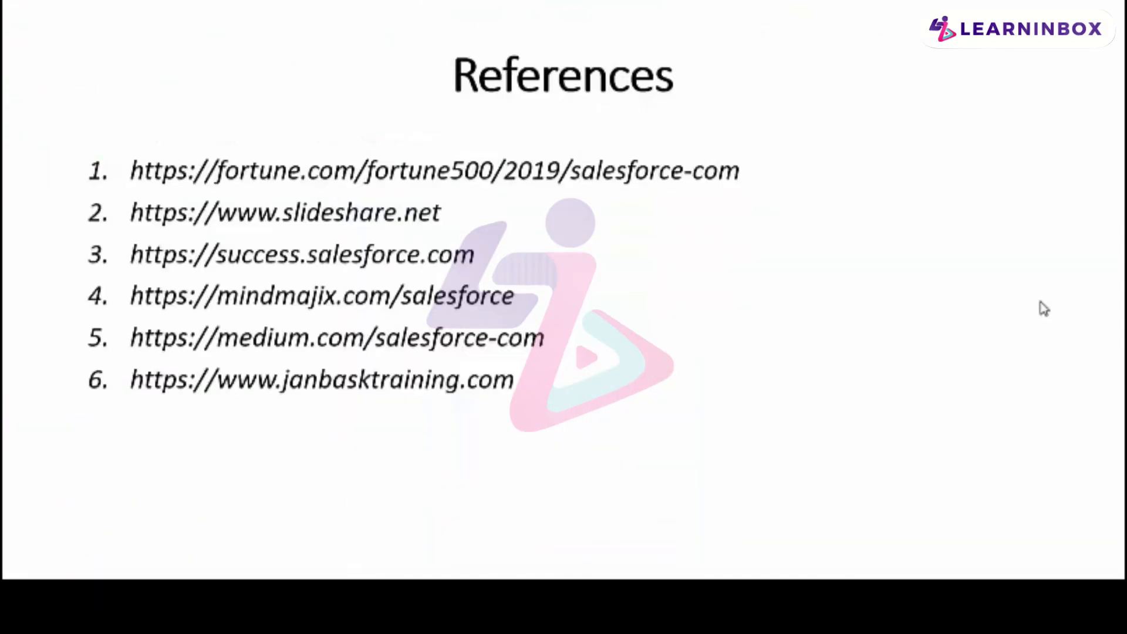